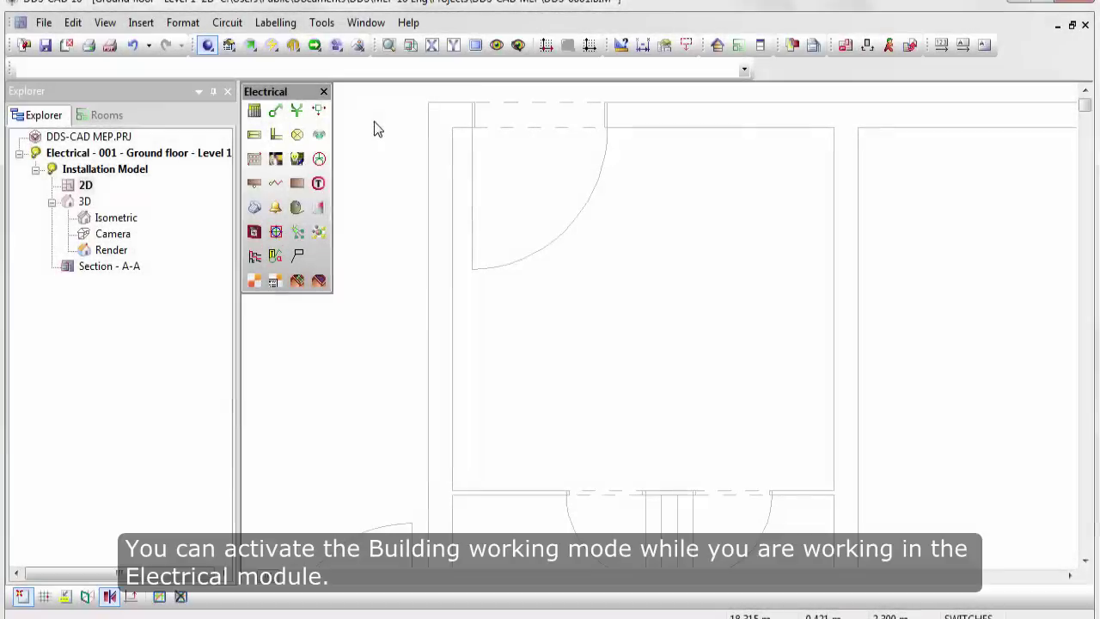
Step: In Building mode, accept an ST-260 310x310 mm suspended ceiling at 2.300 m height
left_click(290, 50)
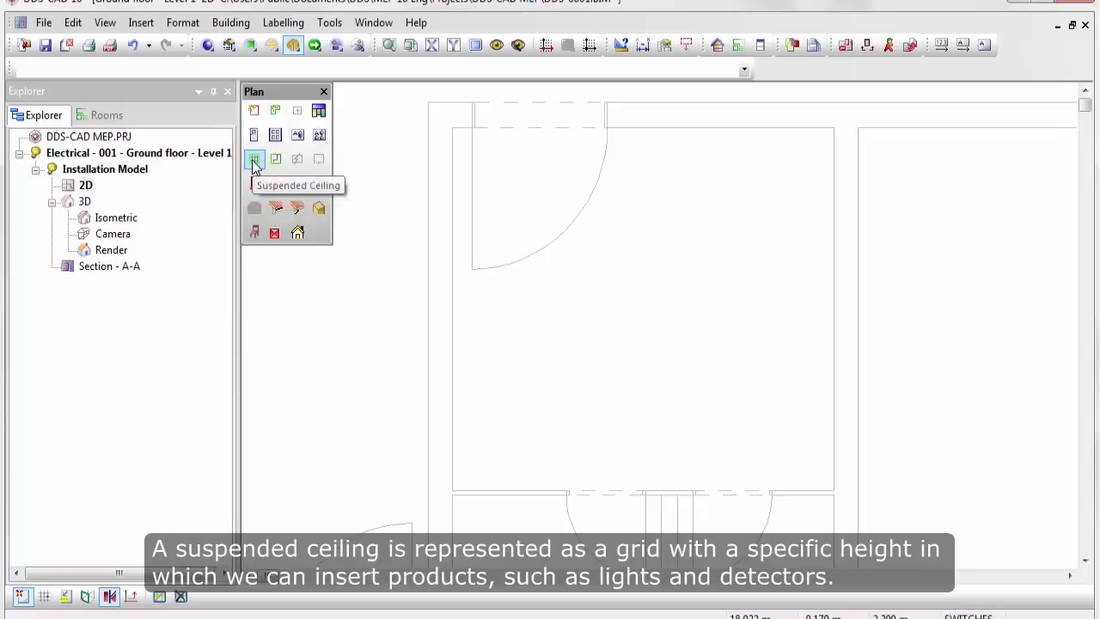
left_click(254, 161)
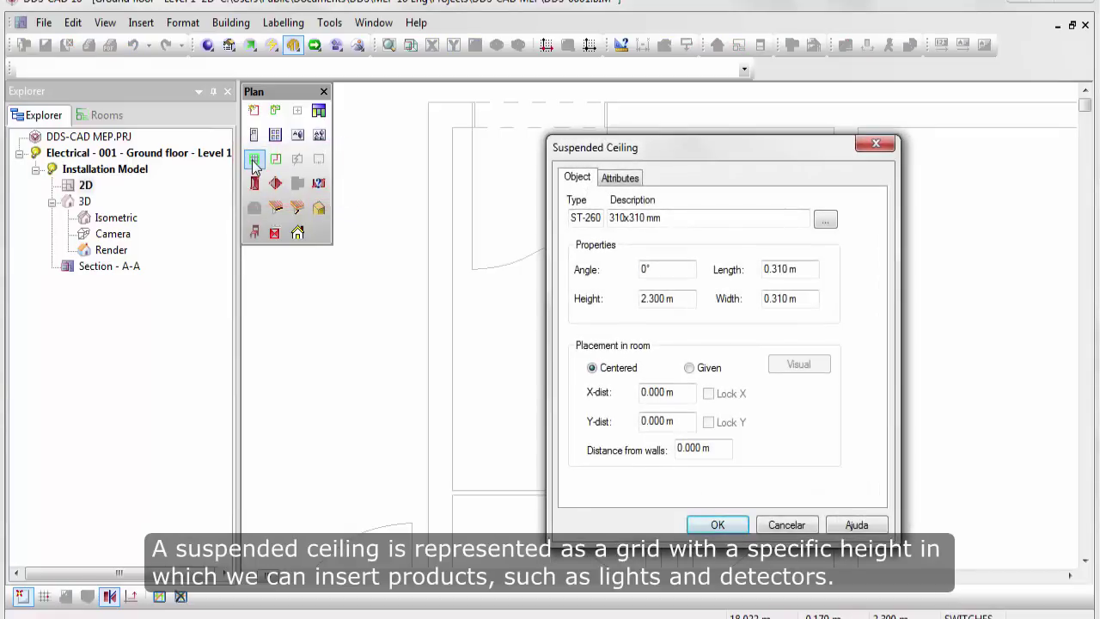
left_click(714, 524)
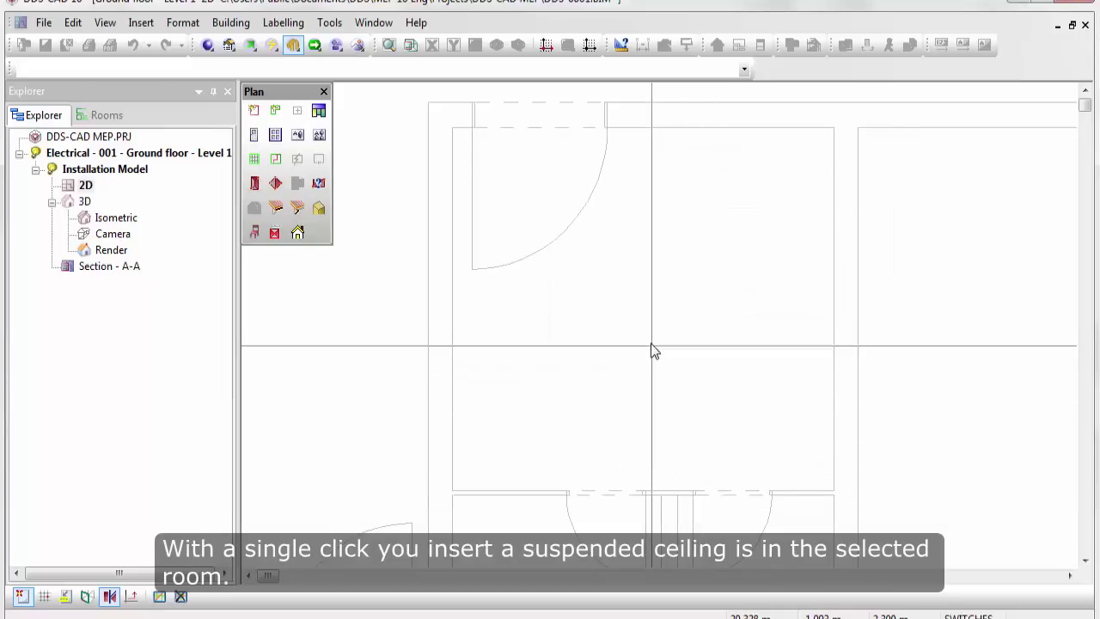
Step: Insert the 310x310 mm ceiling grid into the room and snap it to the room corner
left_click(650, 345)
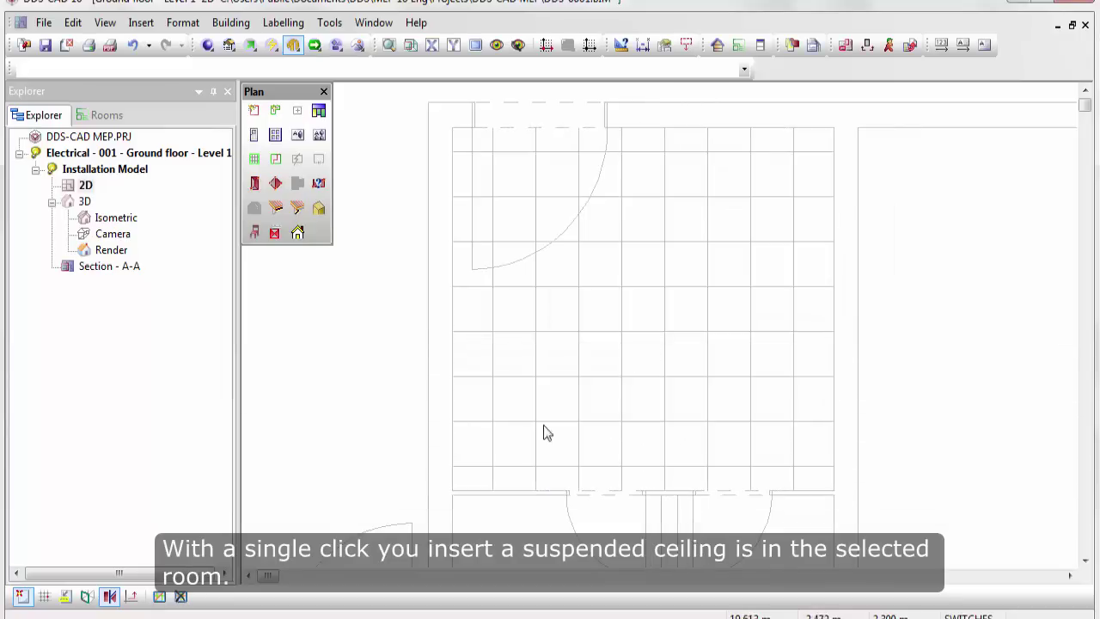
left_click(483, 464)
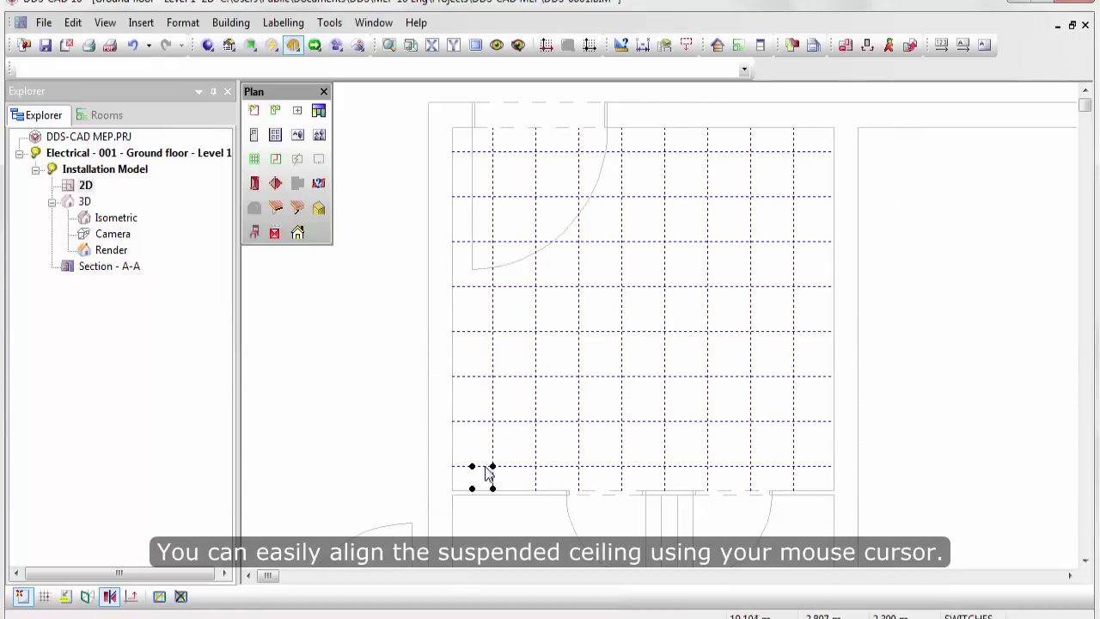
left_click(493, 466)
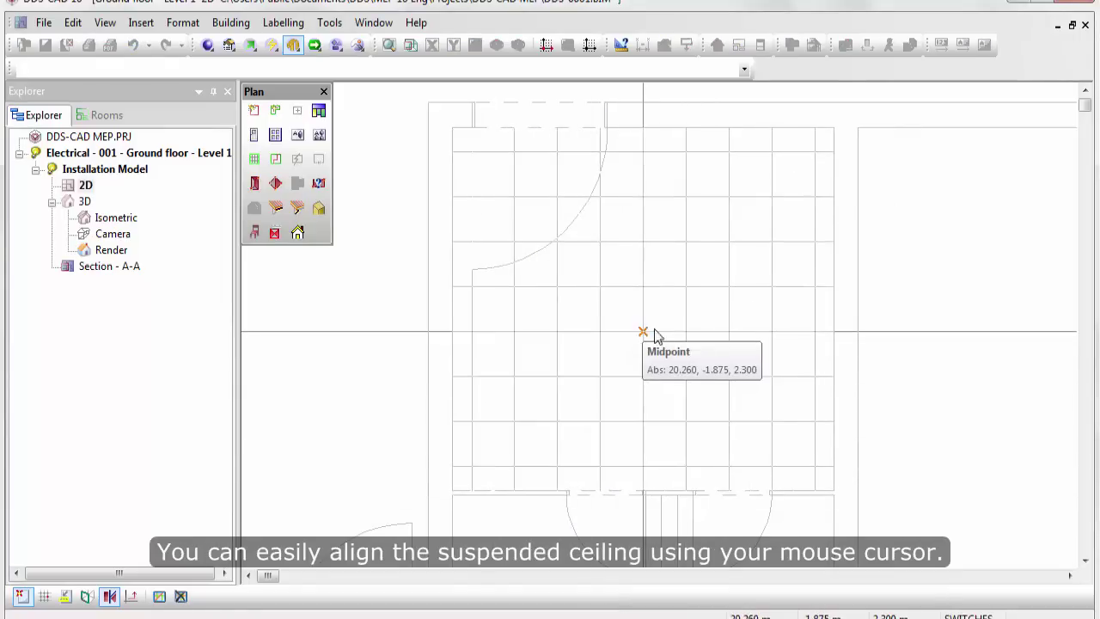
left_click(834, 491)
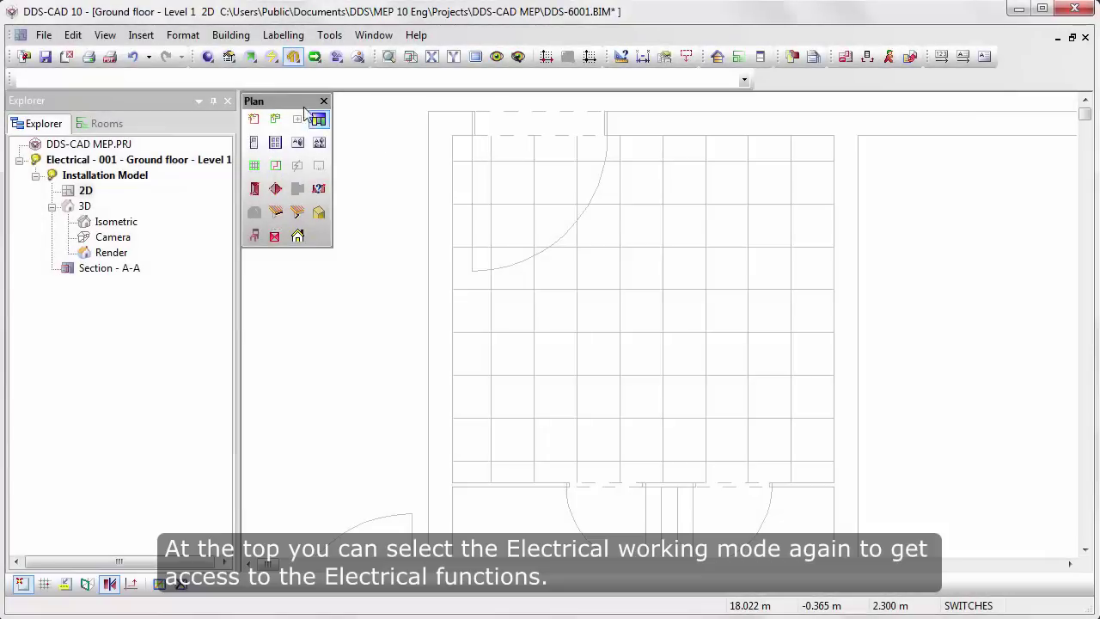
Step: In Electrical mode, filter the lamp database by 310 and choose the LI-030918-015 glass lamp
left_click(207, 57)
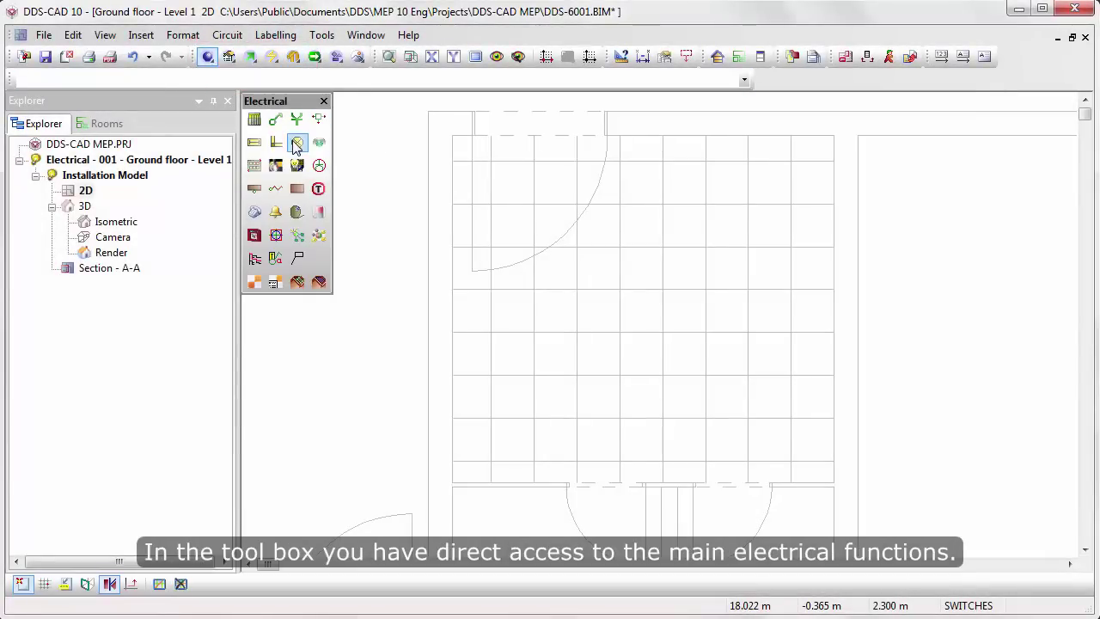
left_click(294, 144)
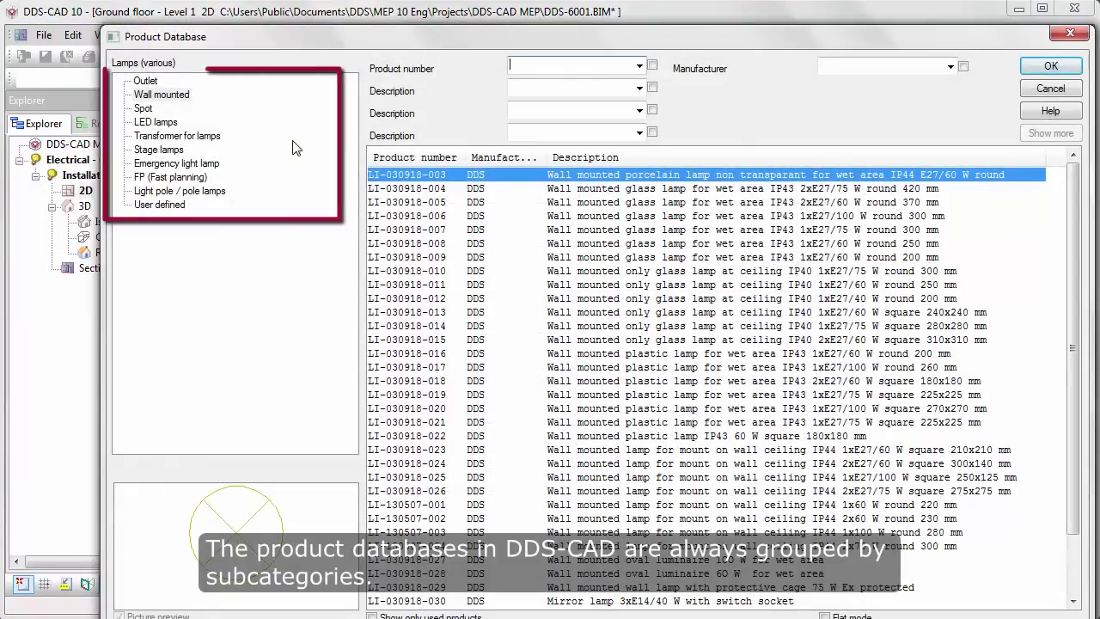
left_click(508, 93)
type("310")
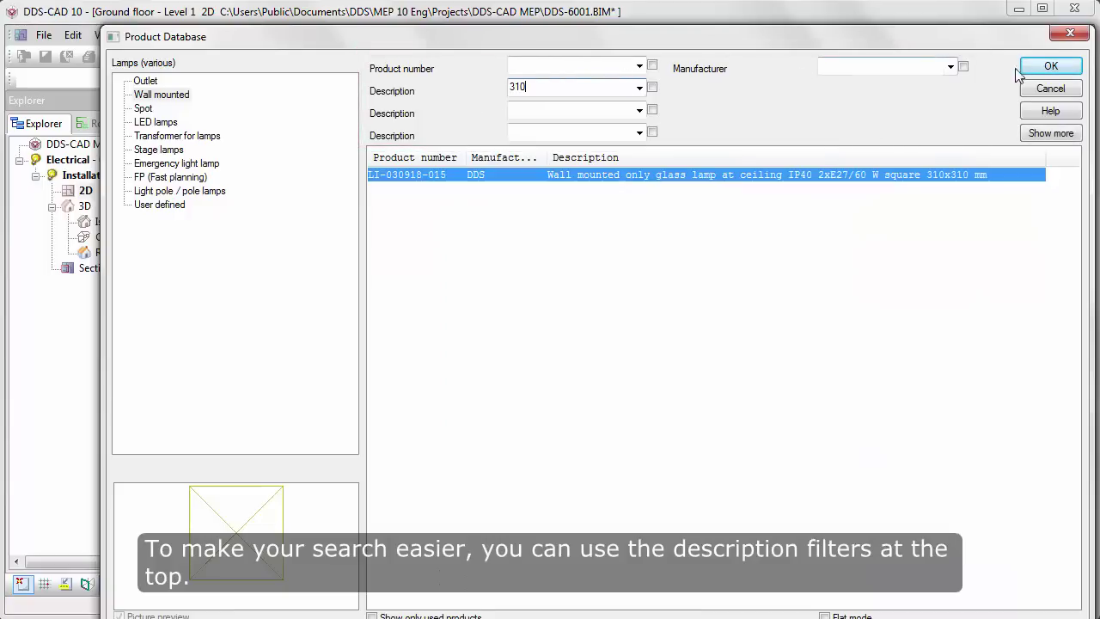
left_click(1050, 66)
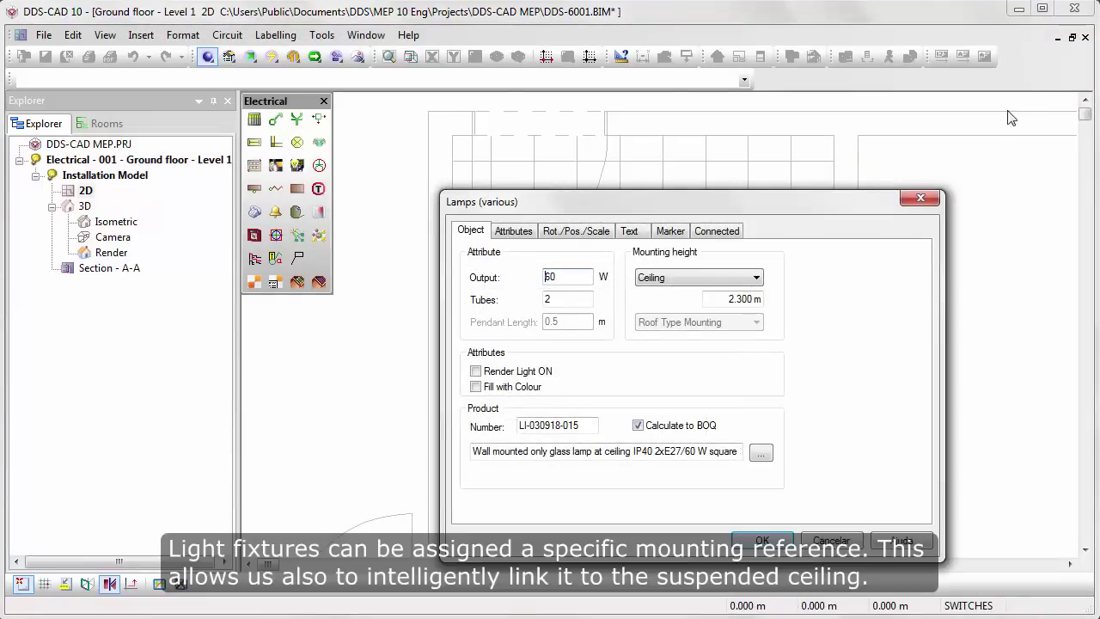
Step: Mount the lamp on the suspended ceiling with Render Light and Fill with Colour, and place it in the centre tile
left_click(758, 276)
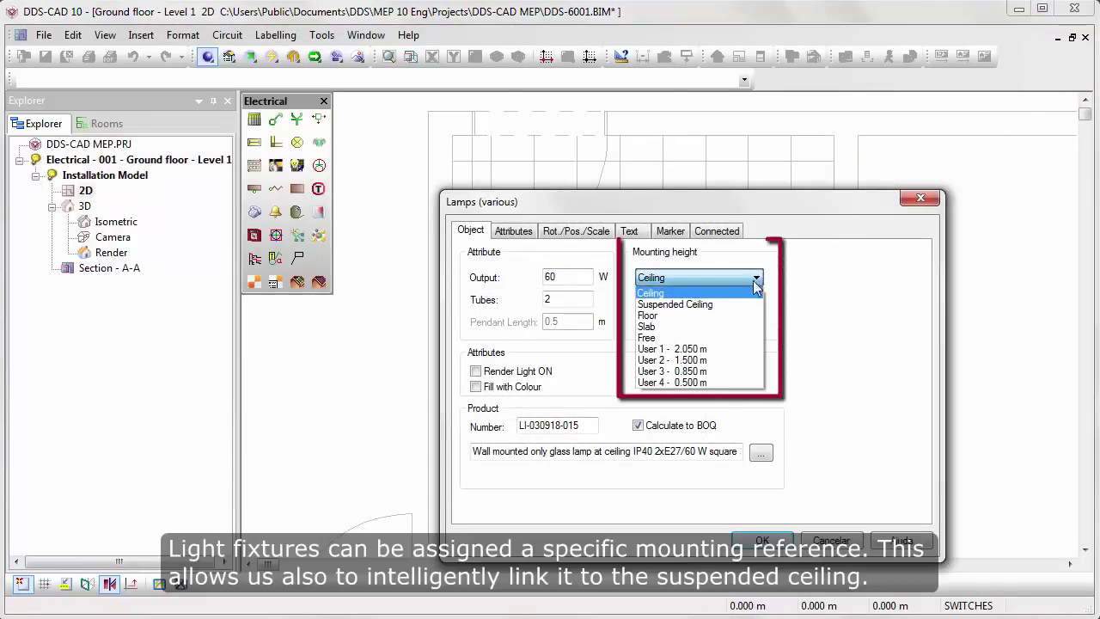
left_click(753, 304)
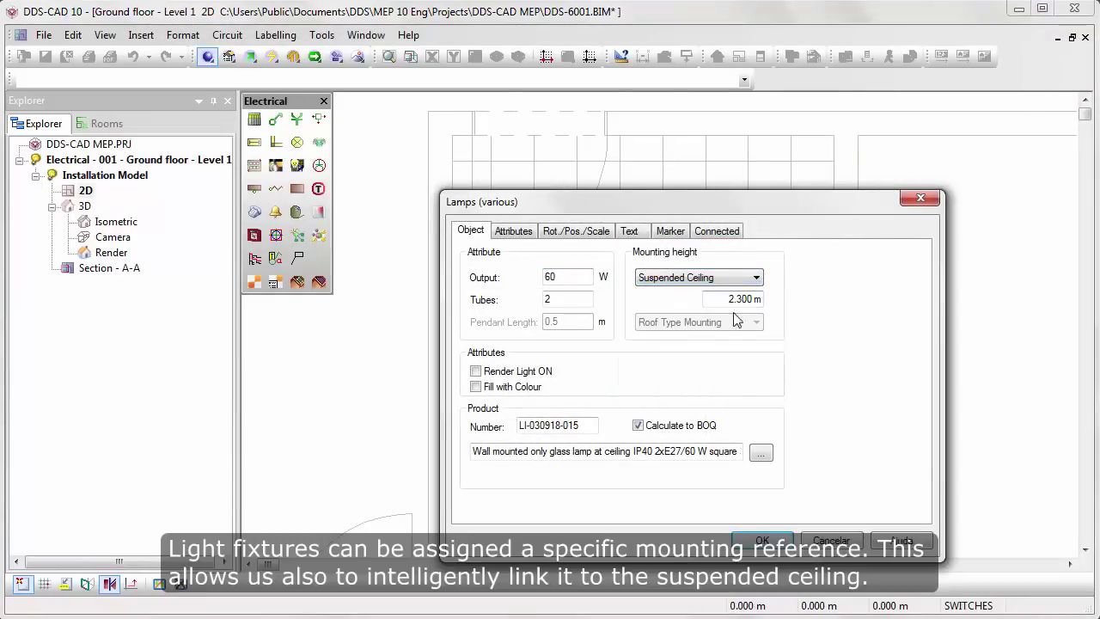
left_click(475, 370)
left_click(475, 387)
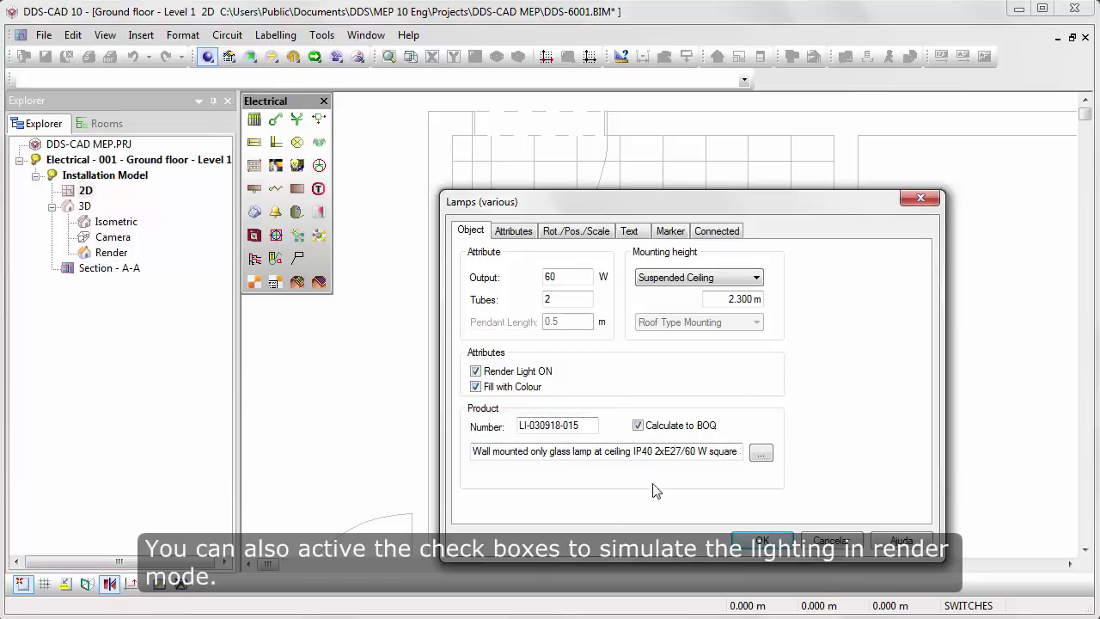
left_click(765, 542)
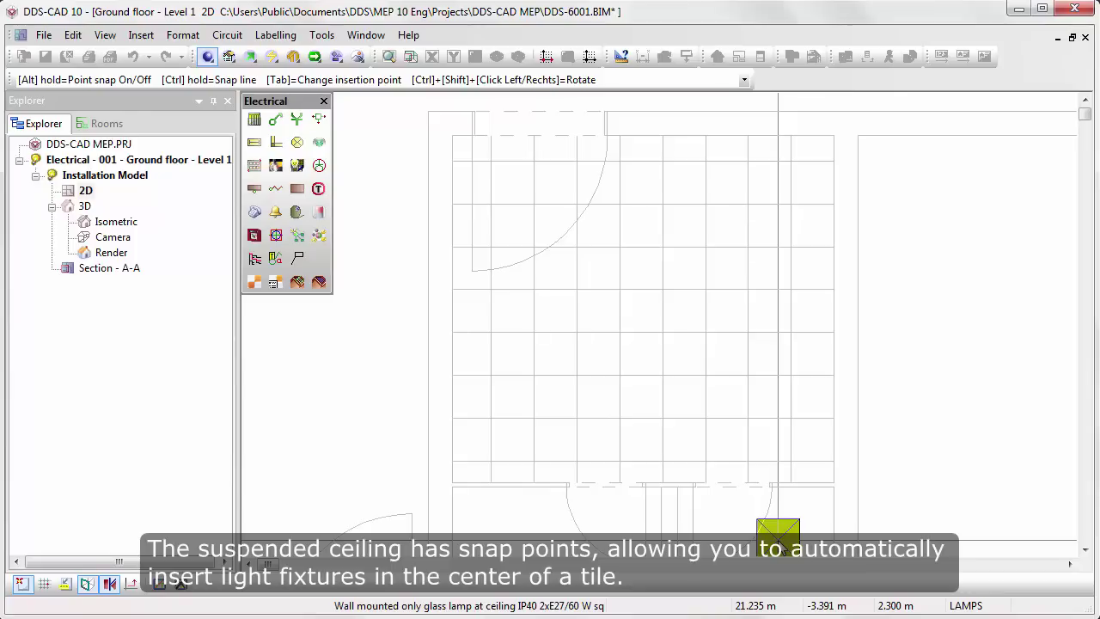
left_click(640, 311)
key("Escape")
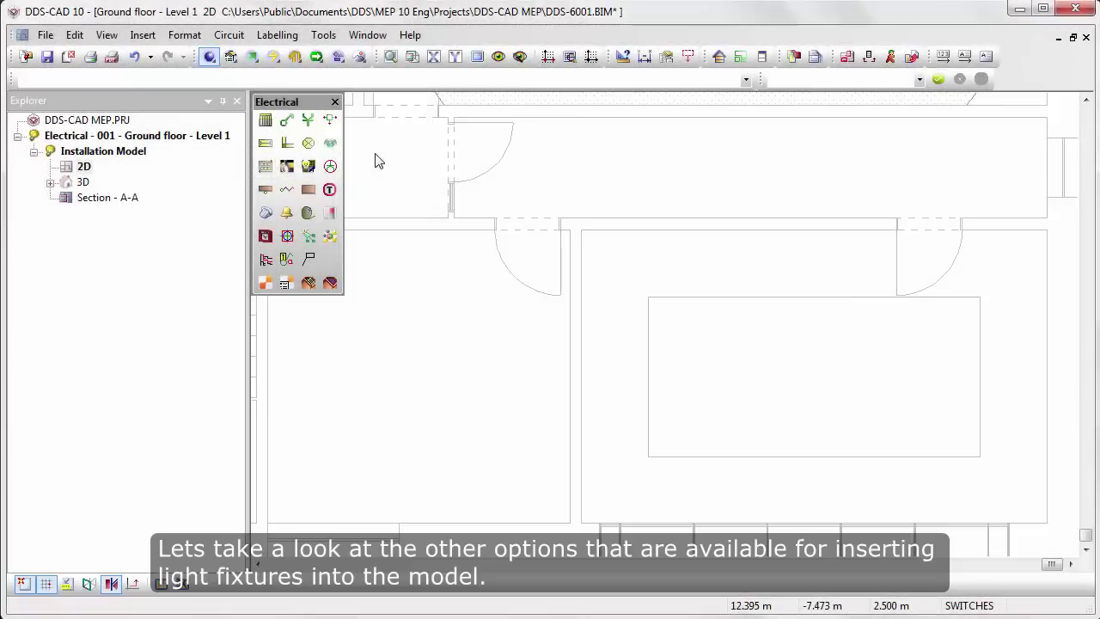
Step: Choose the LF-030918-002 IP20 1x36 W fluorescent batten, accept its properties, and show its placement options
left_click(268, 145)
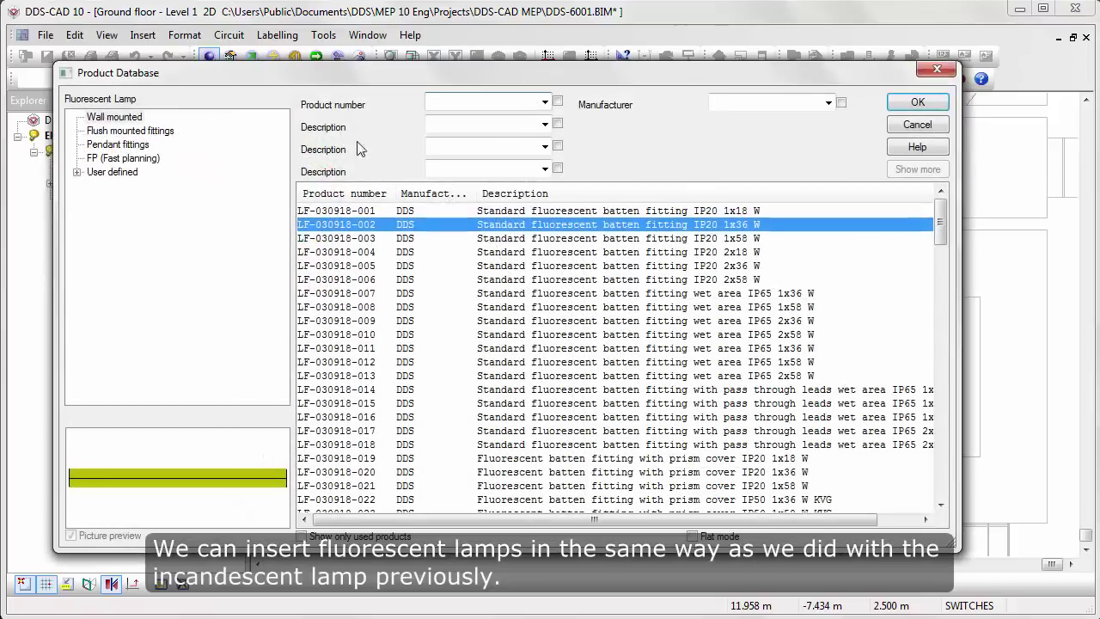
left_click(896, 104)
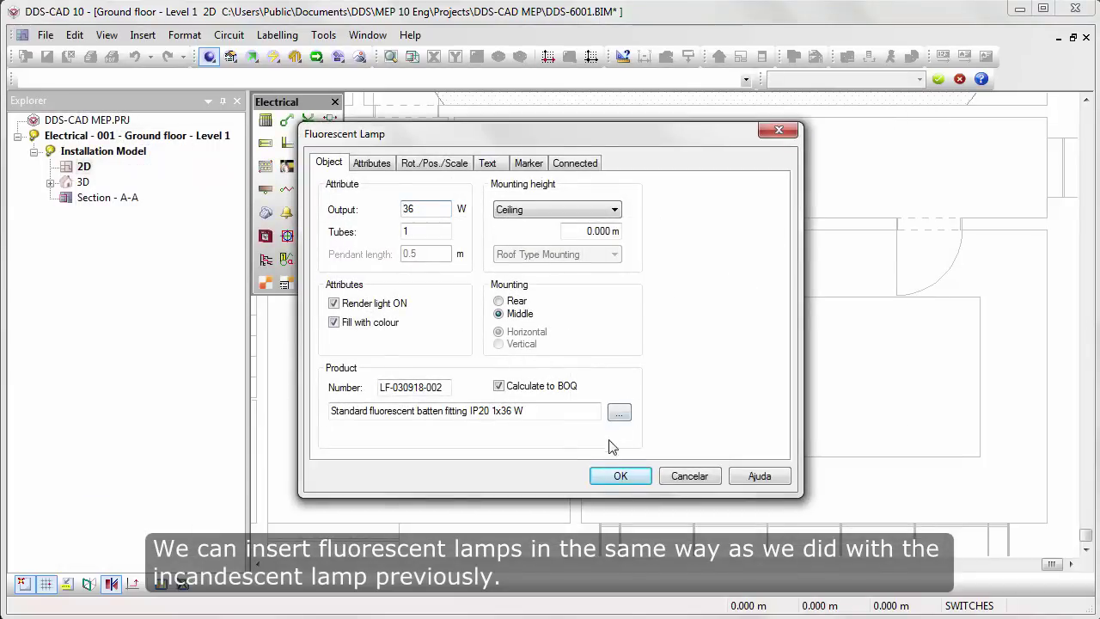
left_click(620, 475)
right_click(600, 471)
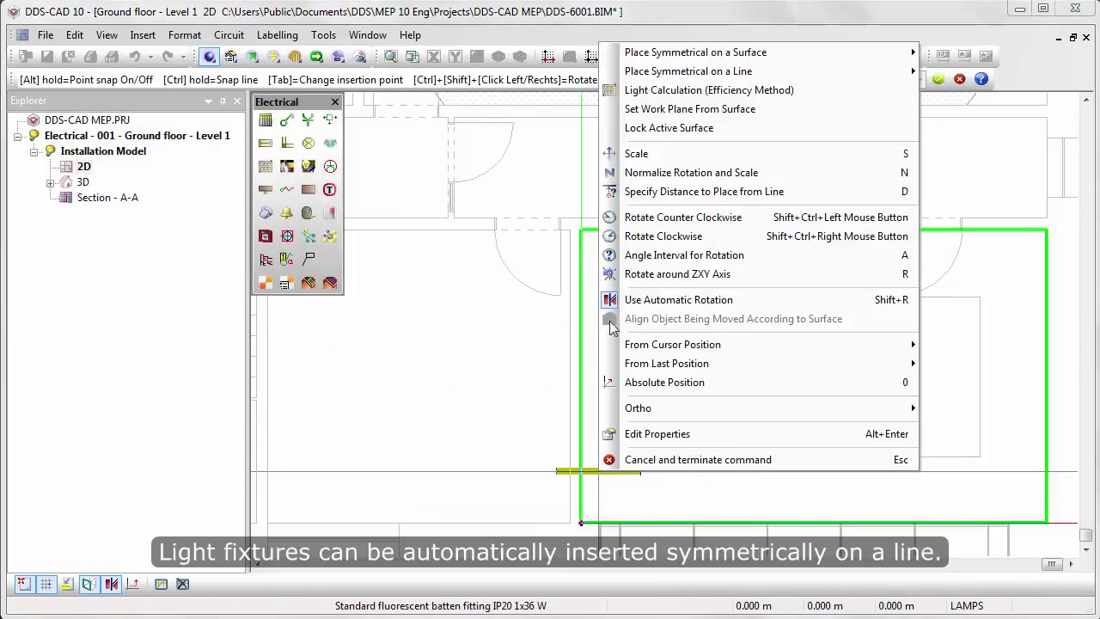
mouse_move(687, 72)
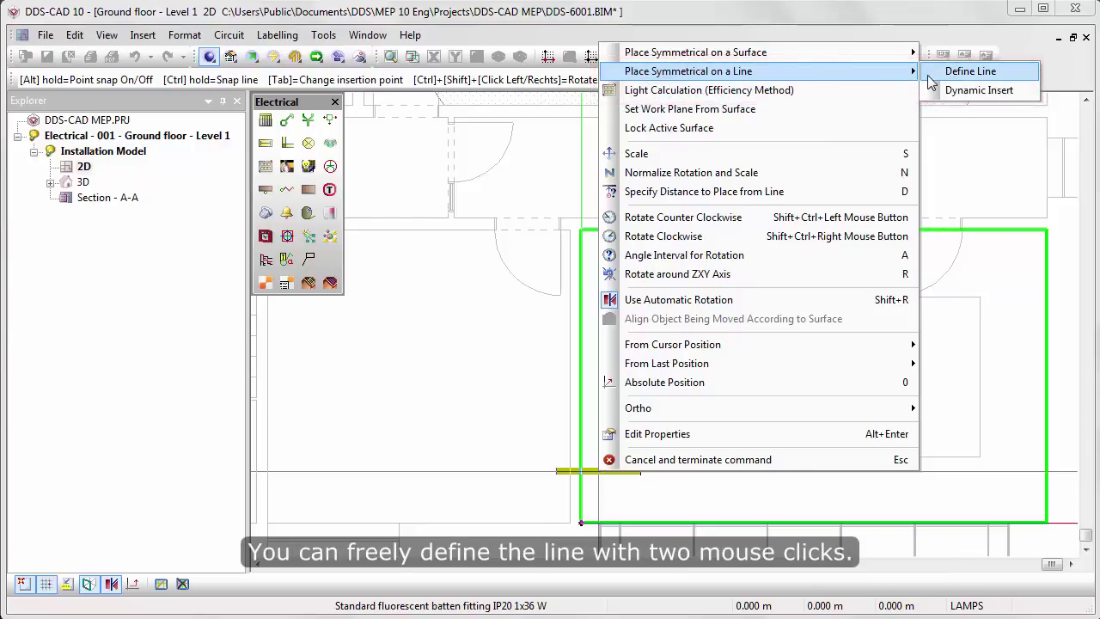
Step: Place three fittings along a line between the wall midpoints, spaced 2.5 m apart
left_click(929, 77)
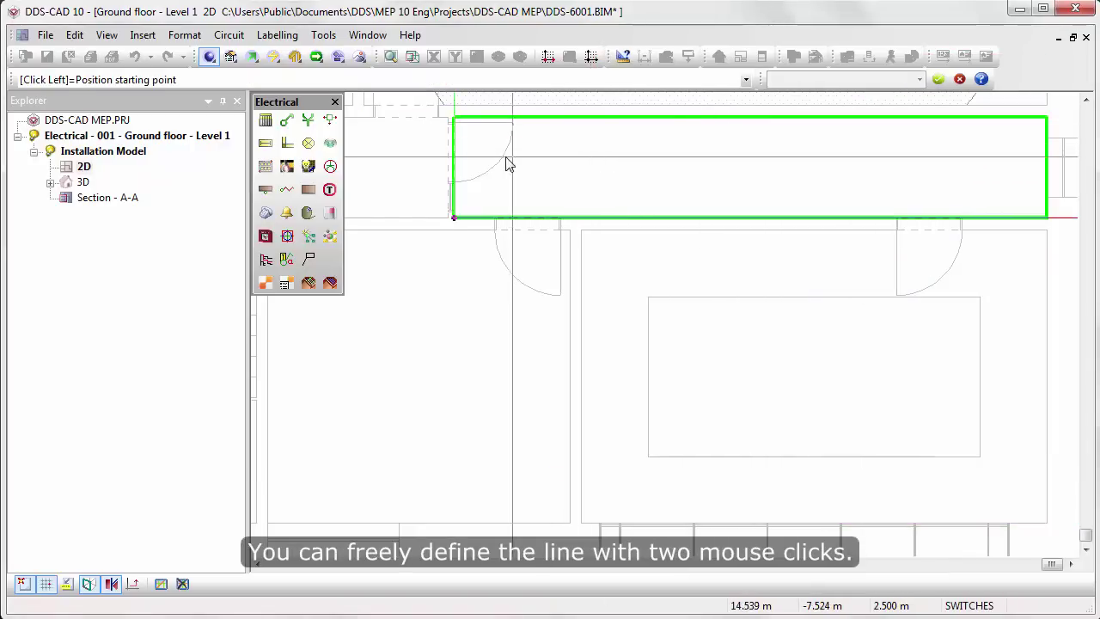
left_click(455, 167)
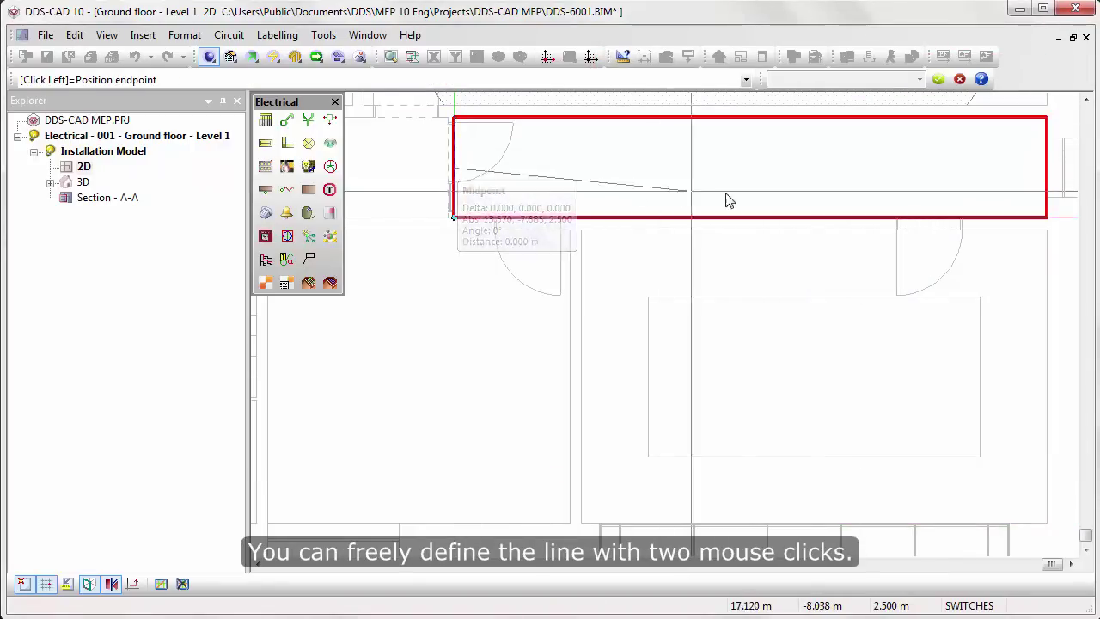
left_click(1046, 167)
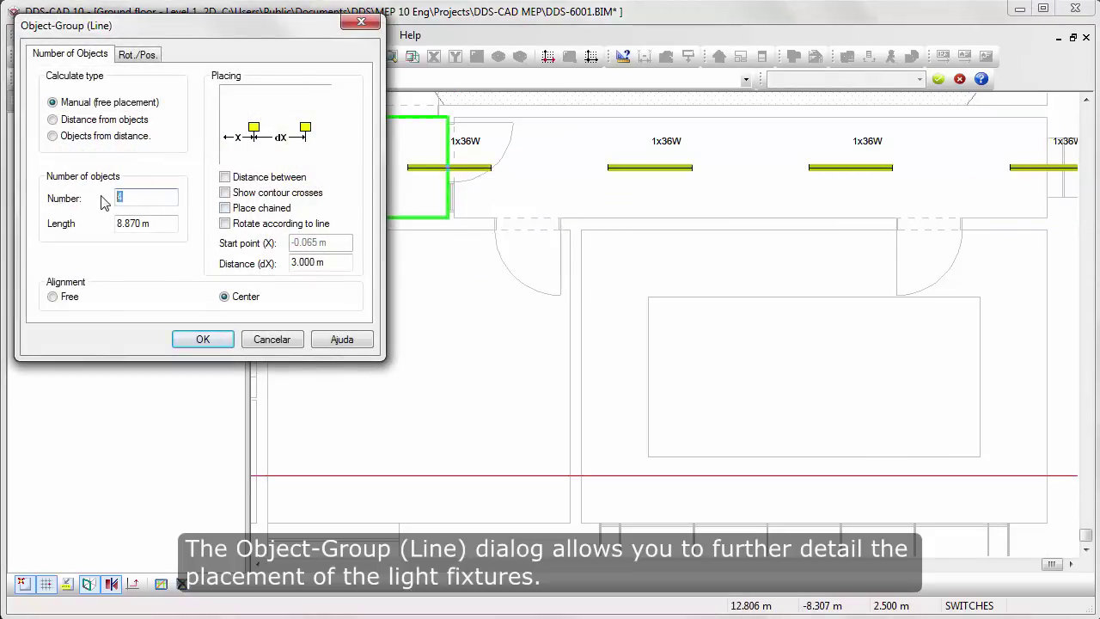
left_click(325, 262)
type("2.5")
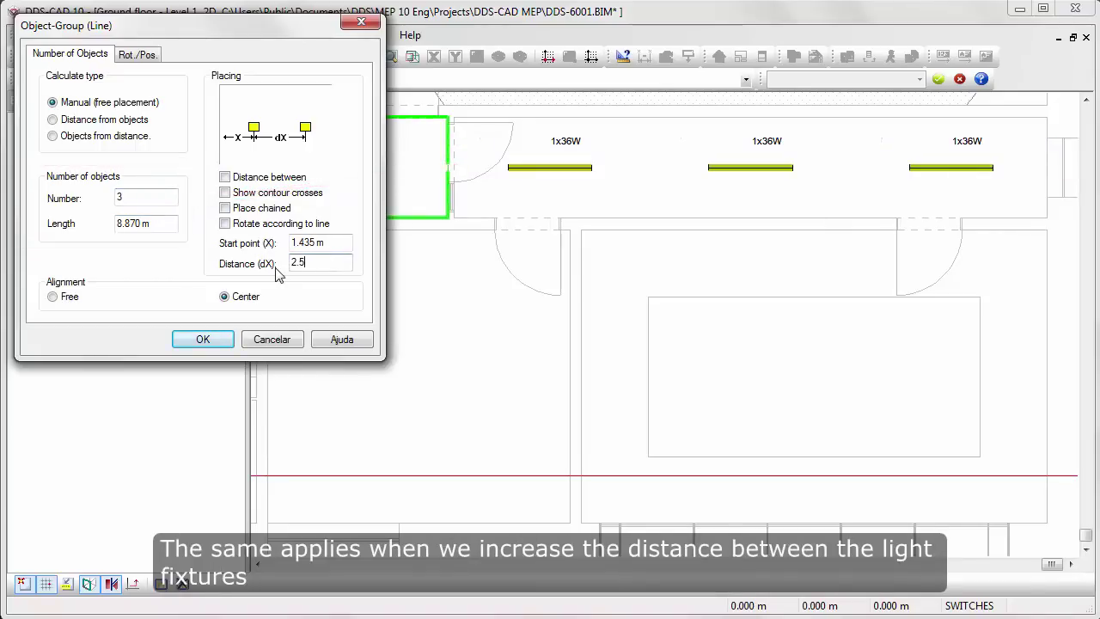
left_click(225, 296)
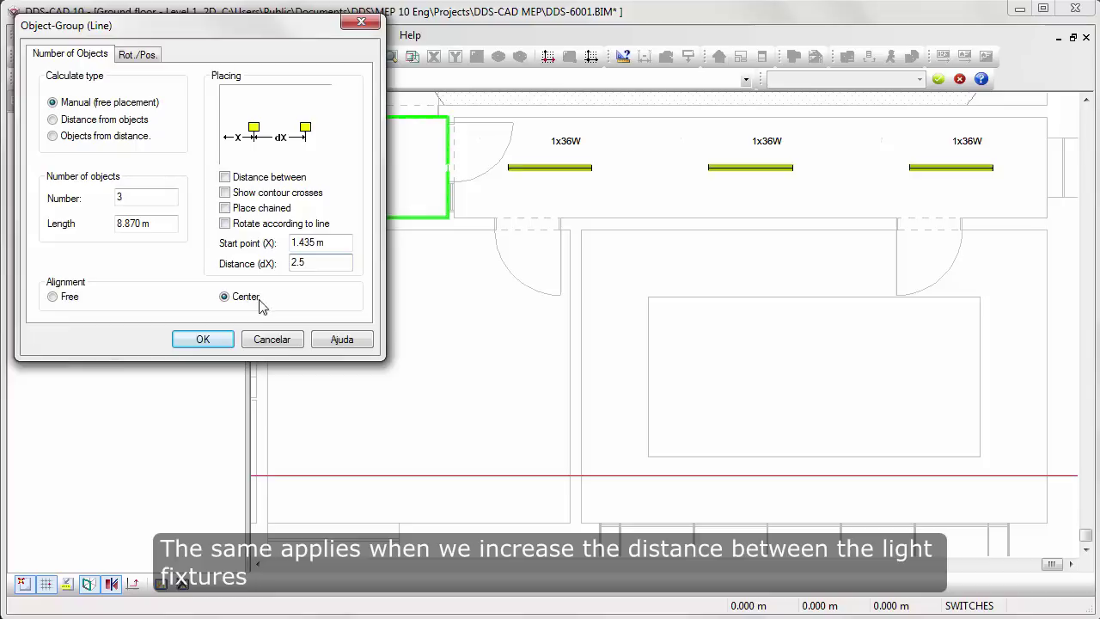
left_click(202, 339)
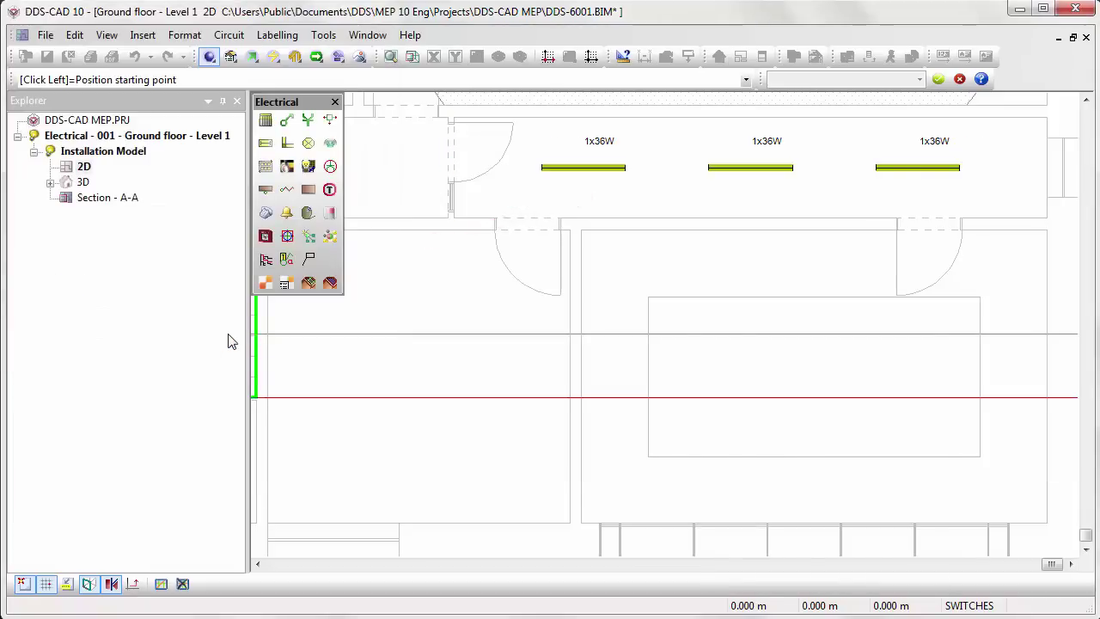
right_click(334, 373)
right_click(334, 373)
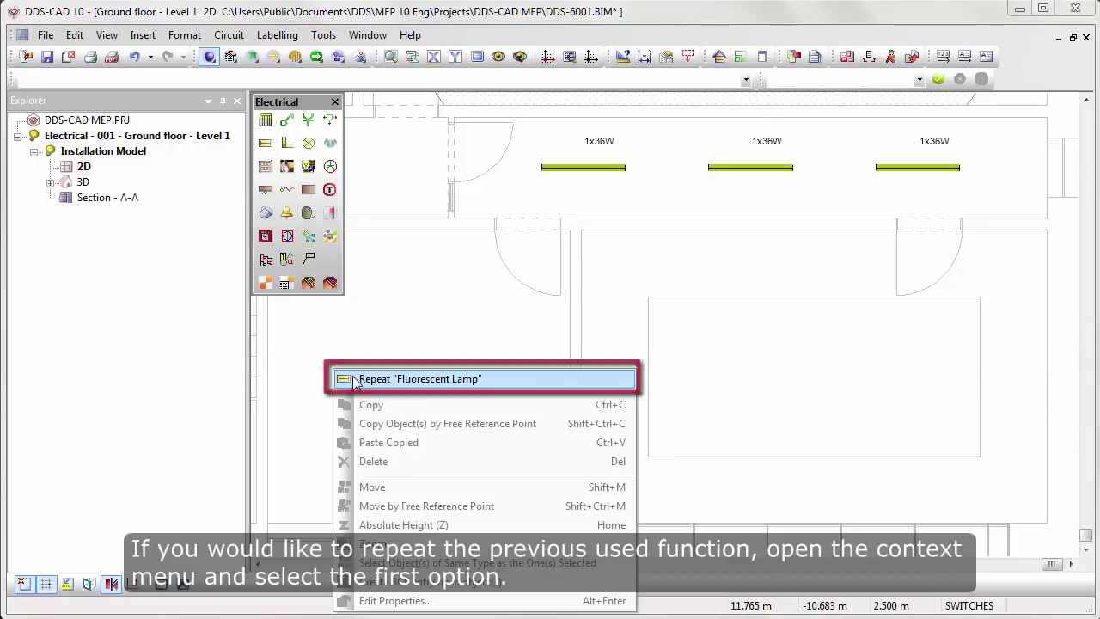
left_click(352, 380)
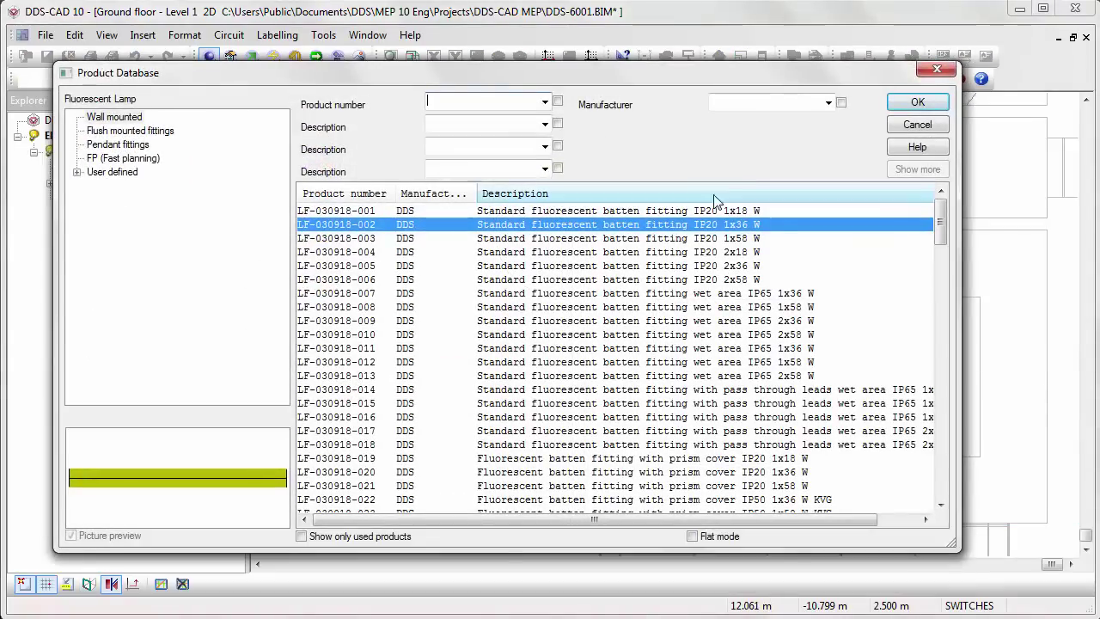
left_click(917, 102)
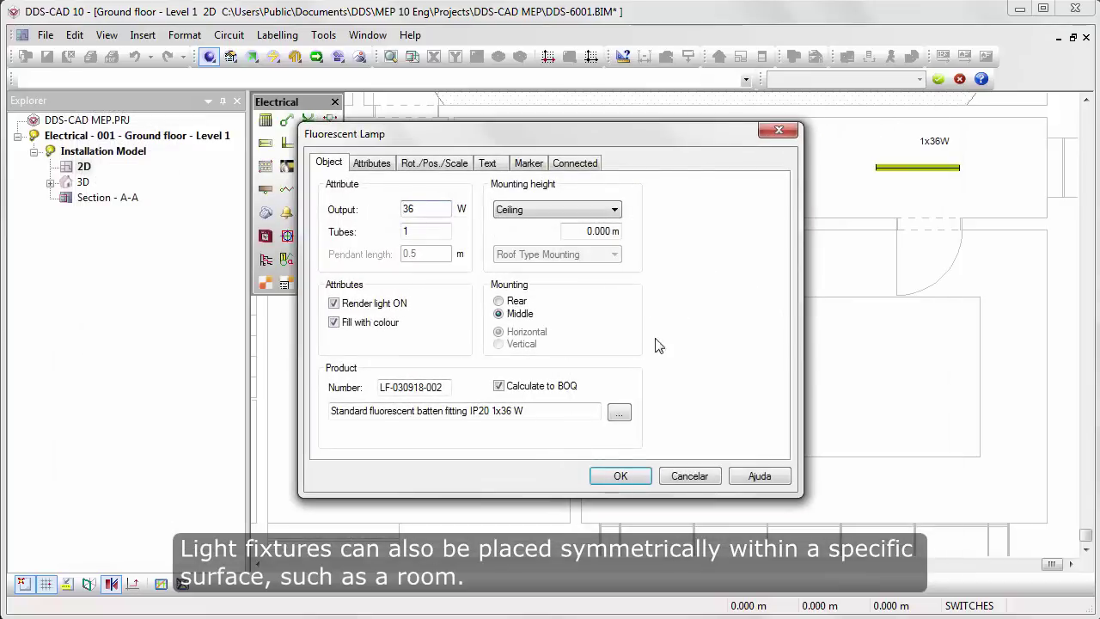
left_click(619, 476)
Step: Fill the left room symmetrically with one centred column of two lamps (In X direction 1)
right_click(405, 472)
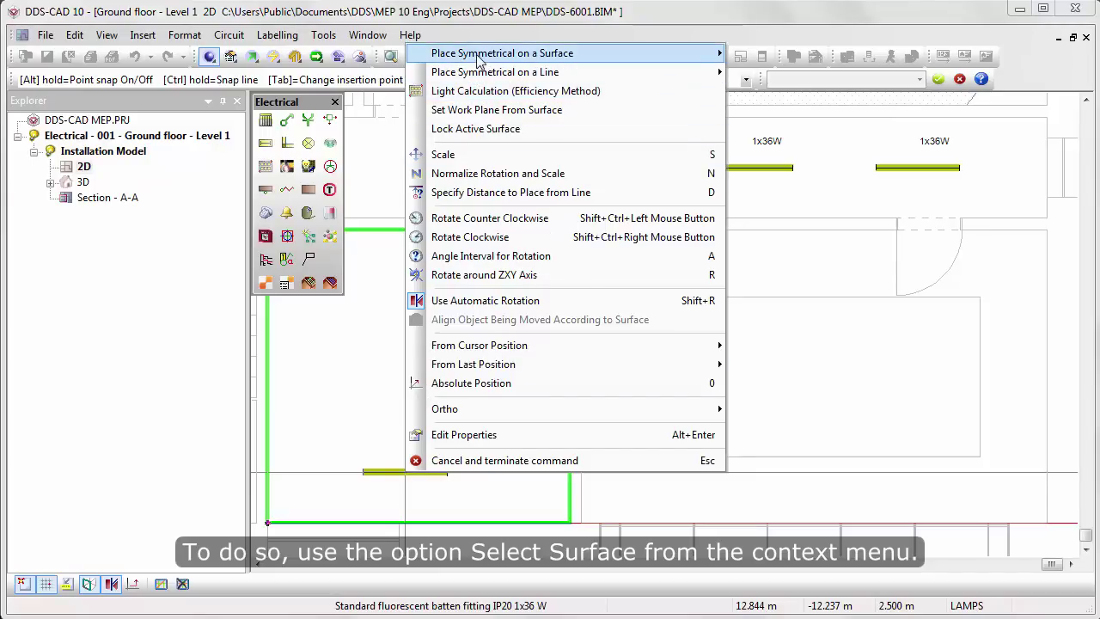
mouse_move(502, 53)
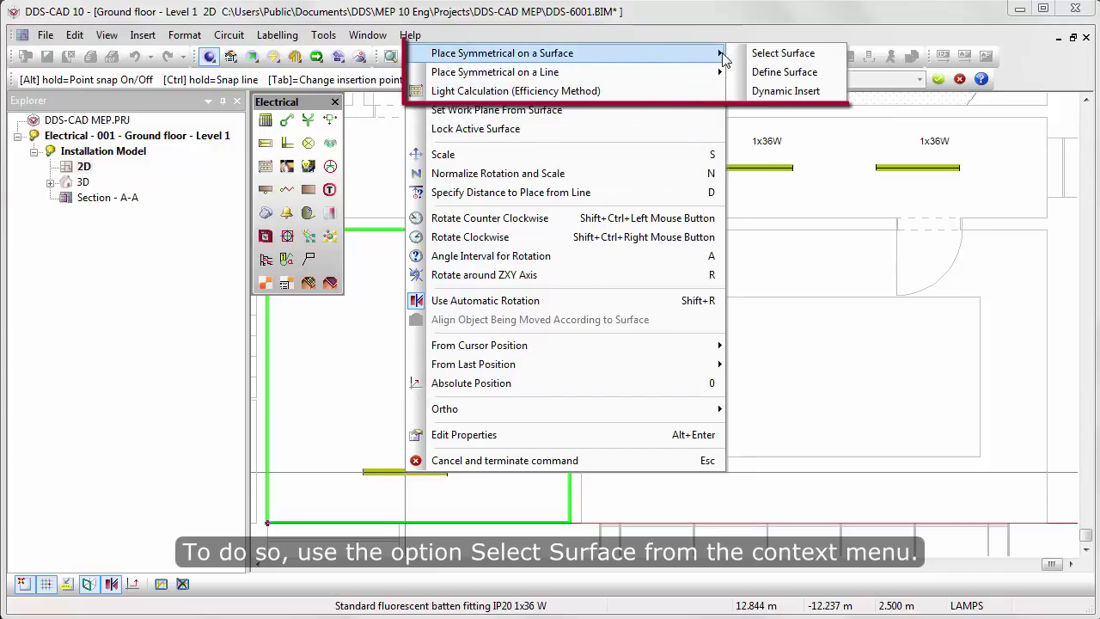
left_click(758, 54)
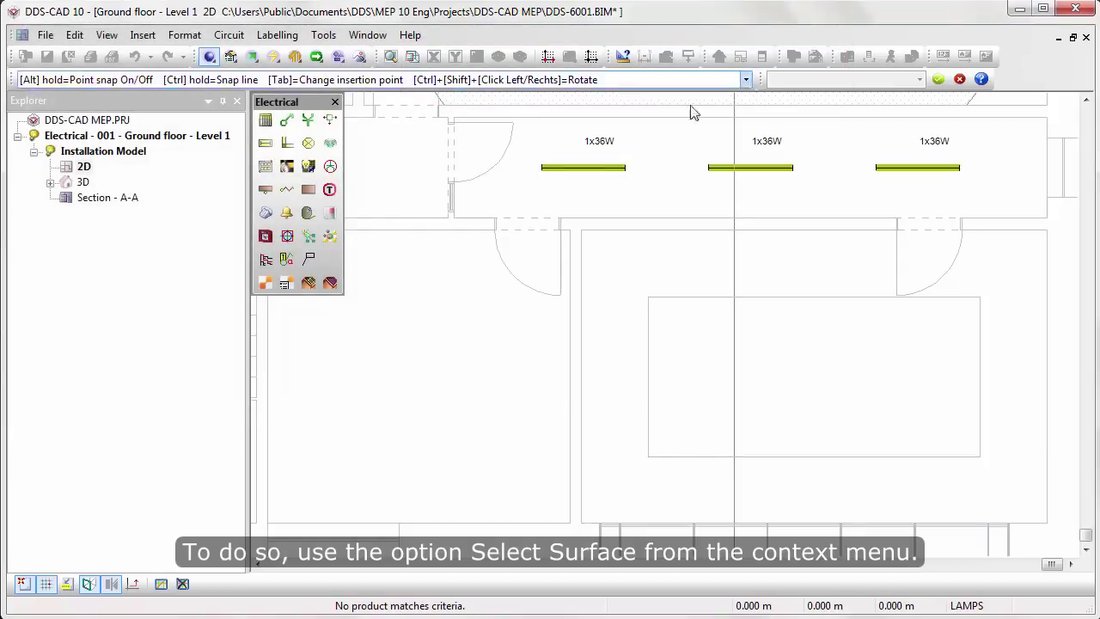
left_click(496, 335)
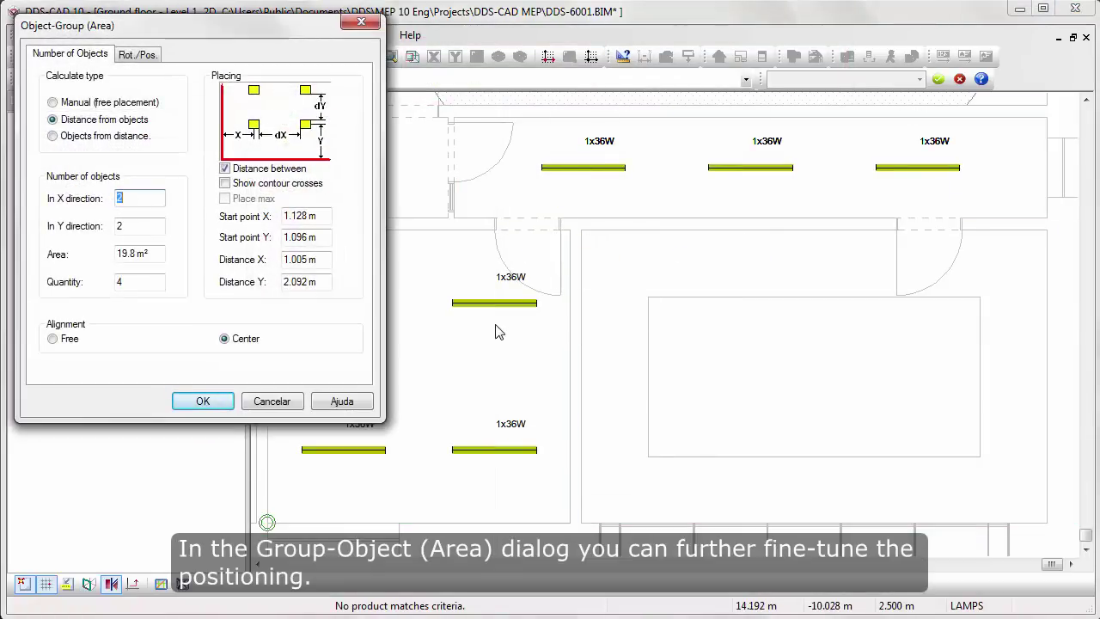
type("1")
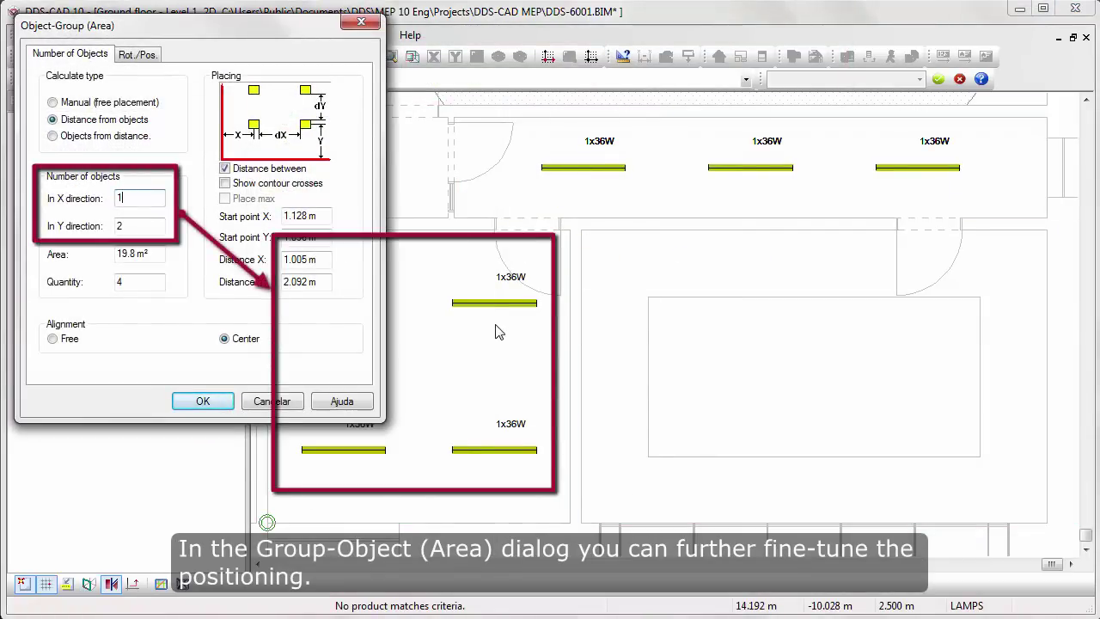
left_click(227, 402)
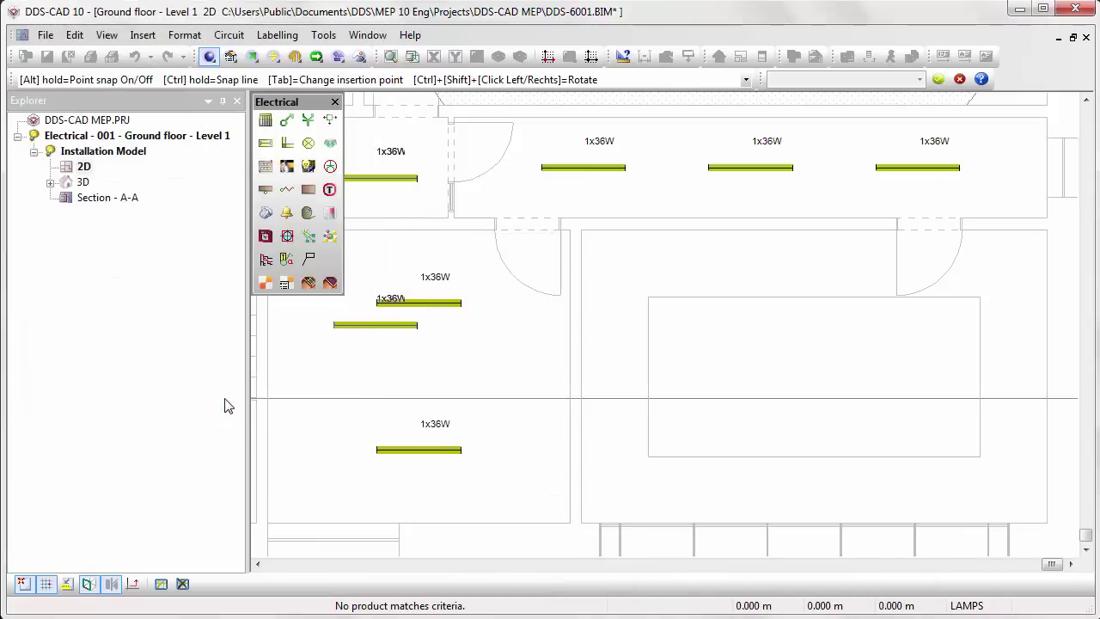
left_click(303, 406)
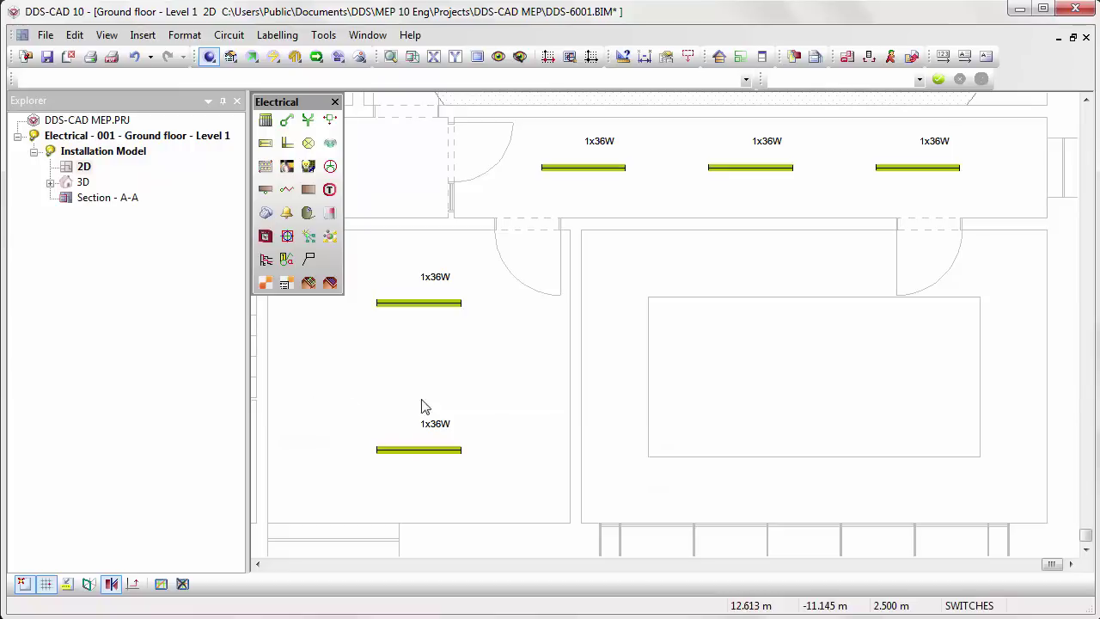
right_click(523, 404)
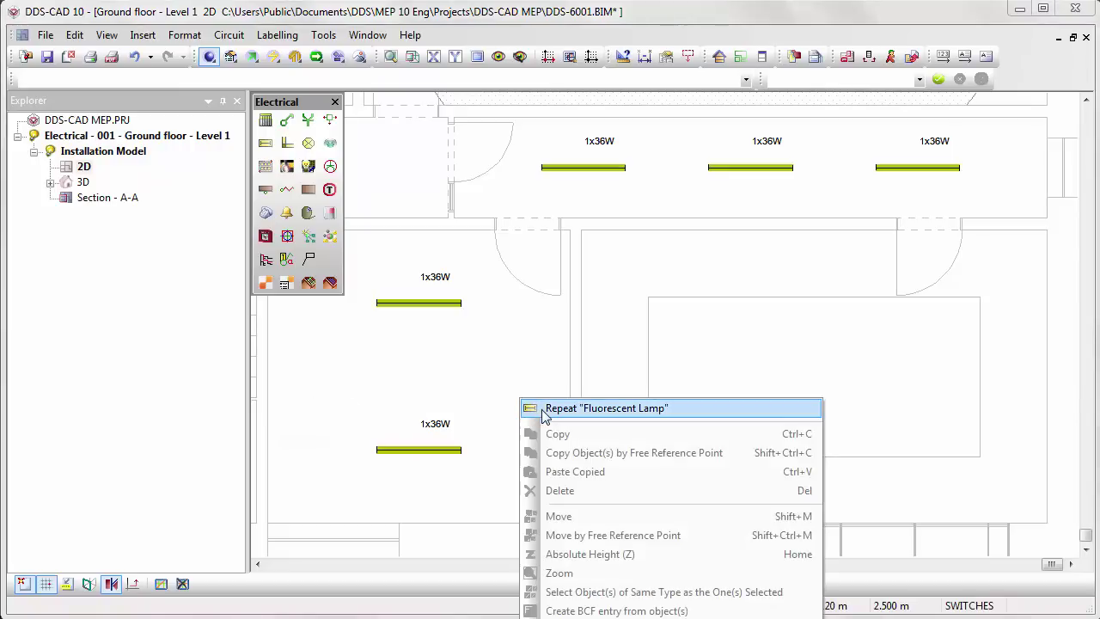
left_click(543, 409)
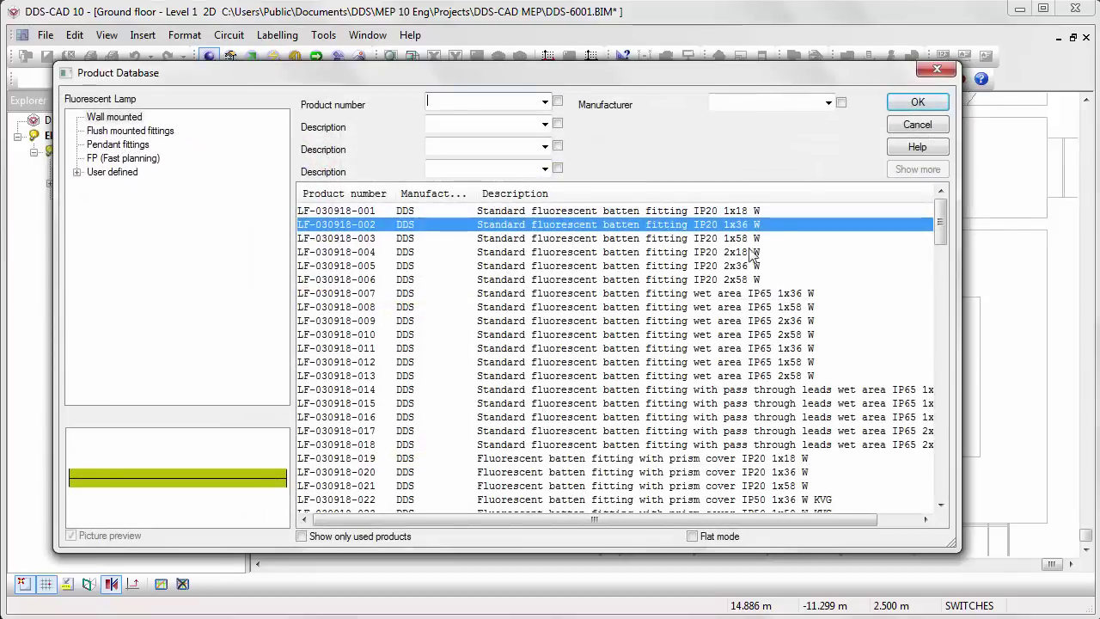
left_click(917, 102)
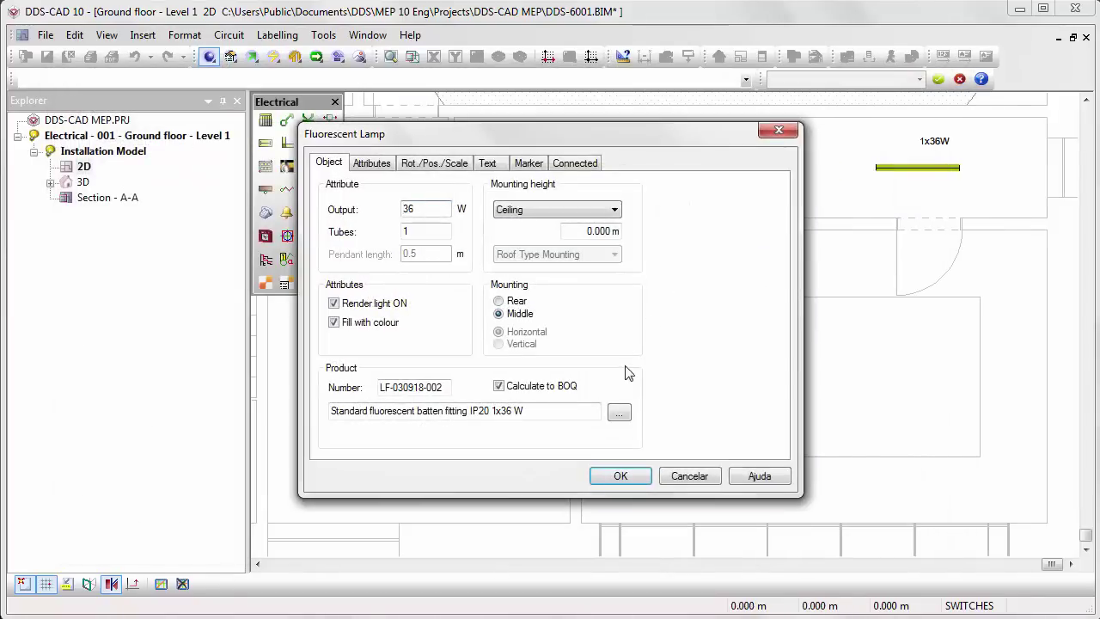
left_click(608, 468)
Step: Place a symmetrical pair of lamps inside a hand-drawn rectangular area of the right room
right_click(602, 476)
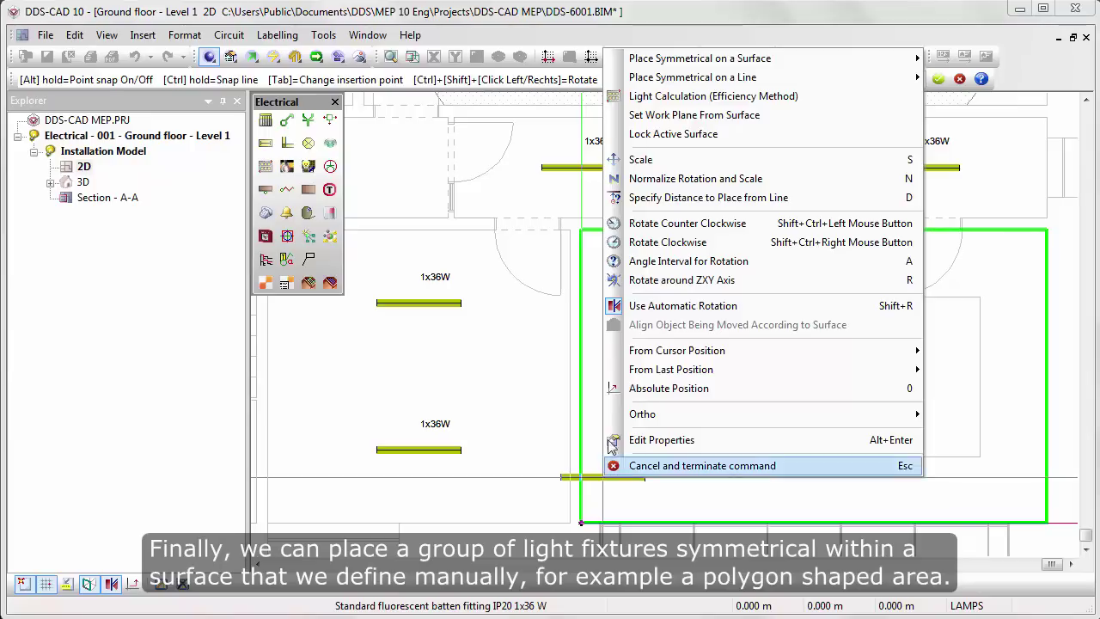
mouse_move(700, 59)
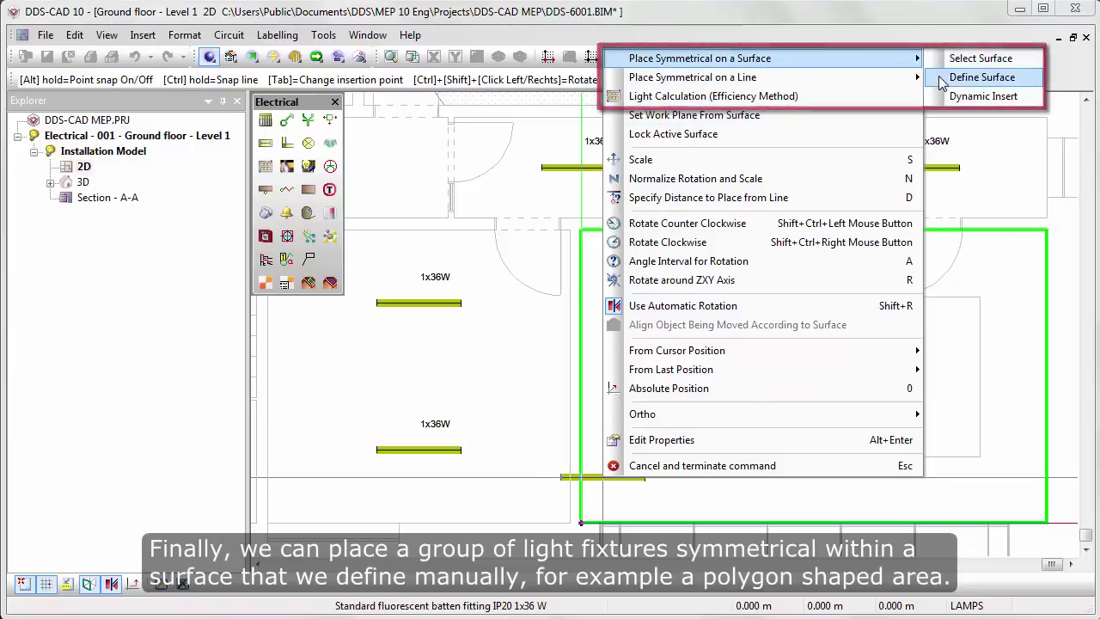
left_click(950, 77)
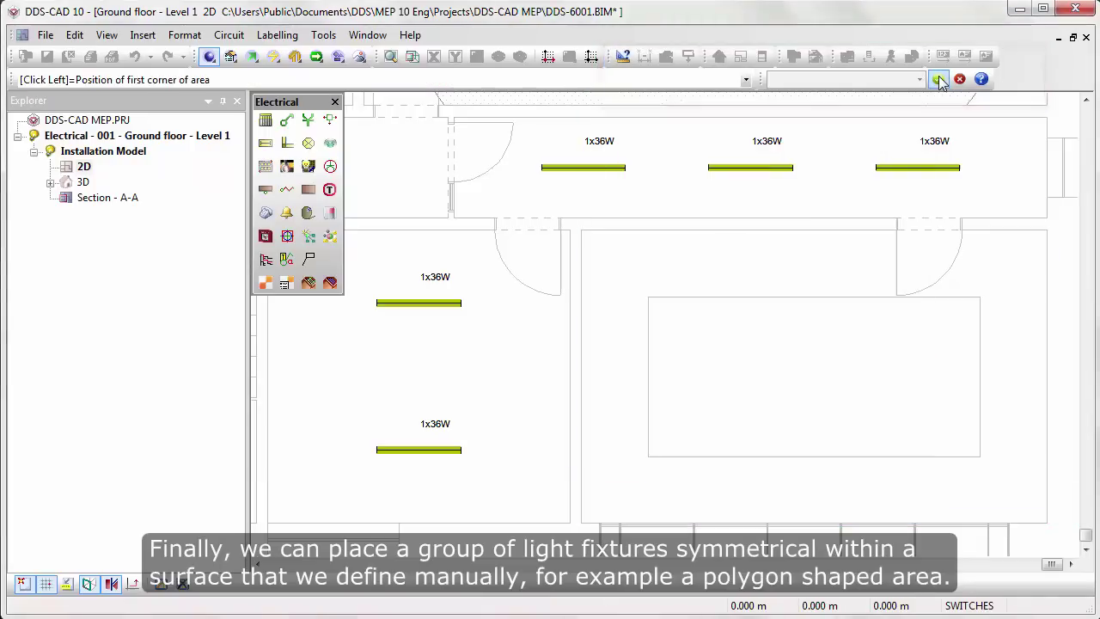
left_click(648, 297)
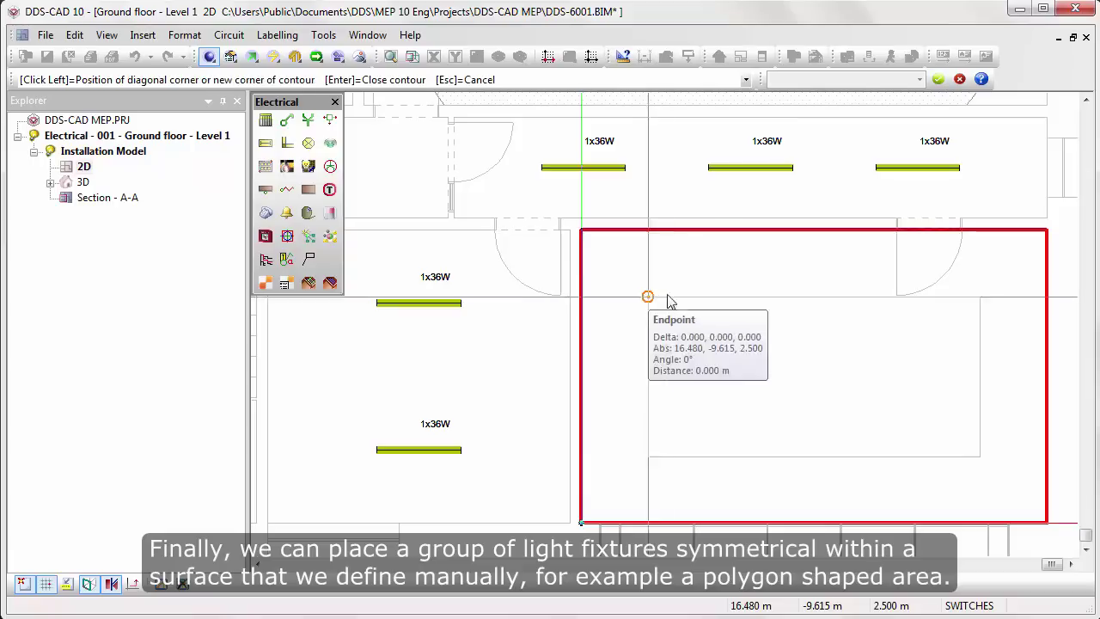
left_click(980, 455)
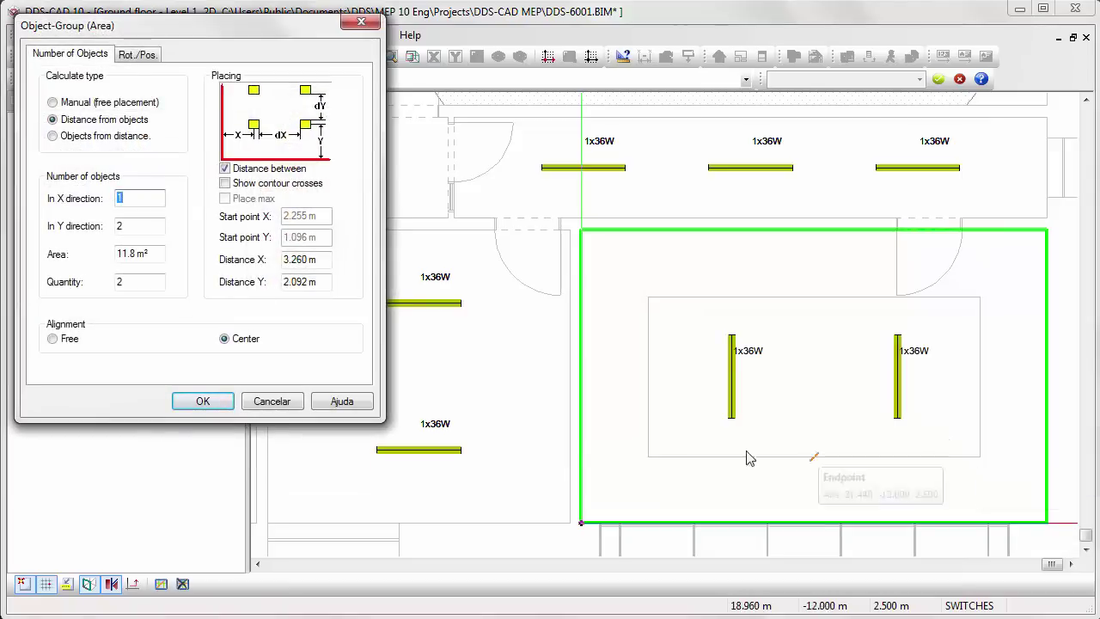
left_click(203, 402)
key("Escape")
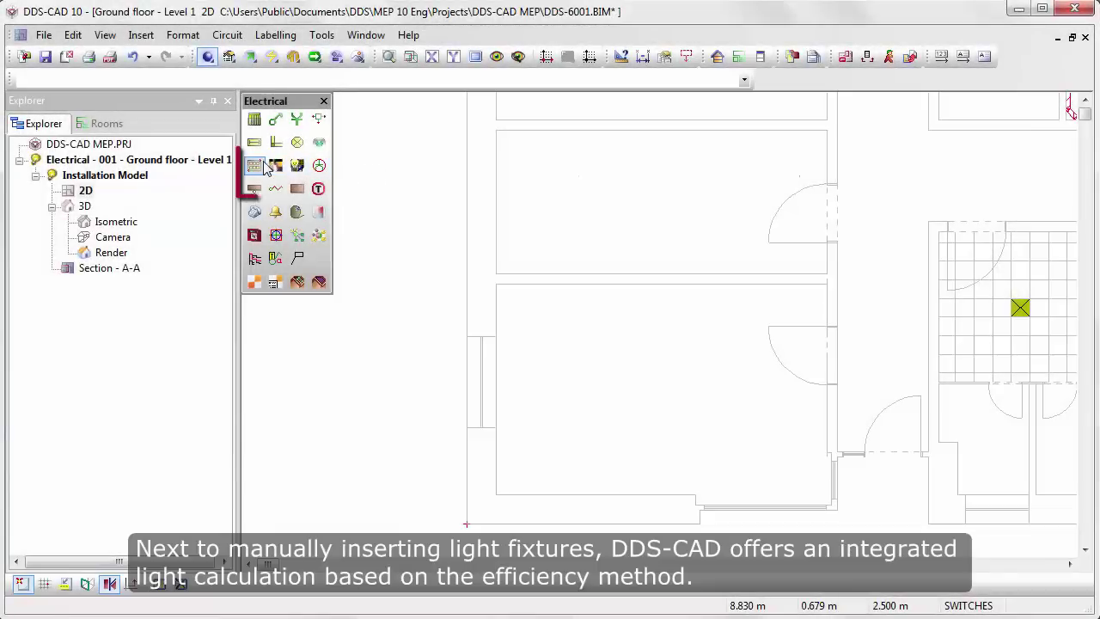
Step: Start a light calculation for the Mechanical room, keeping 80/50/30 reflection and 0.57 maintenance factor
left_click(259, 165)
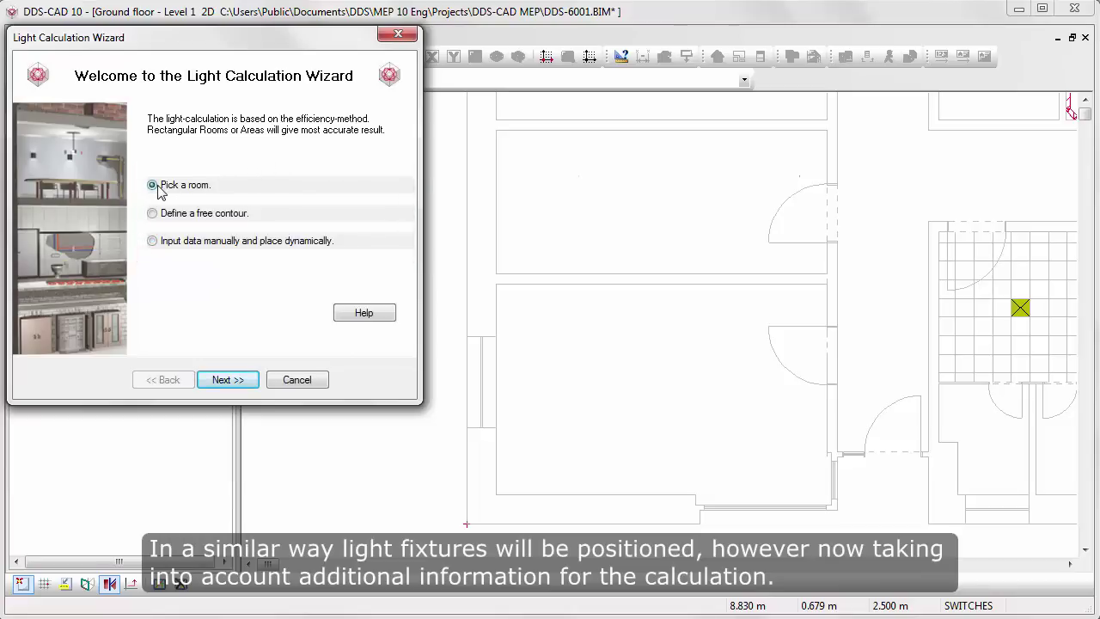
left_click(227, 379)
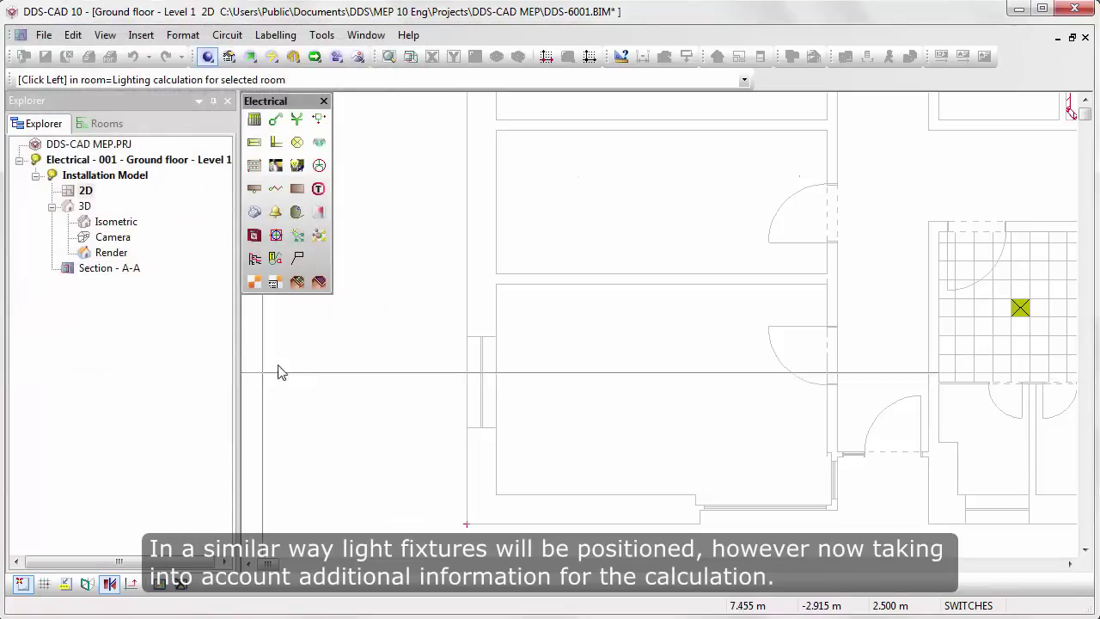
left_click(511, 245)
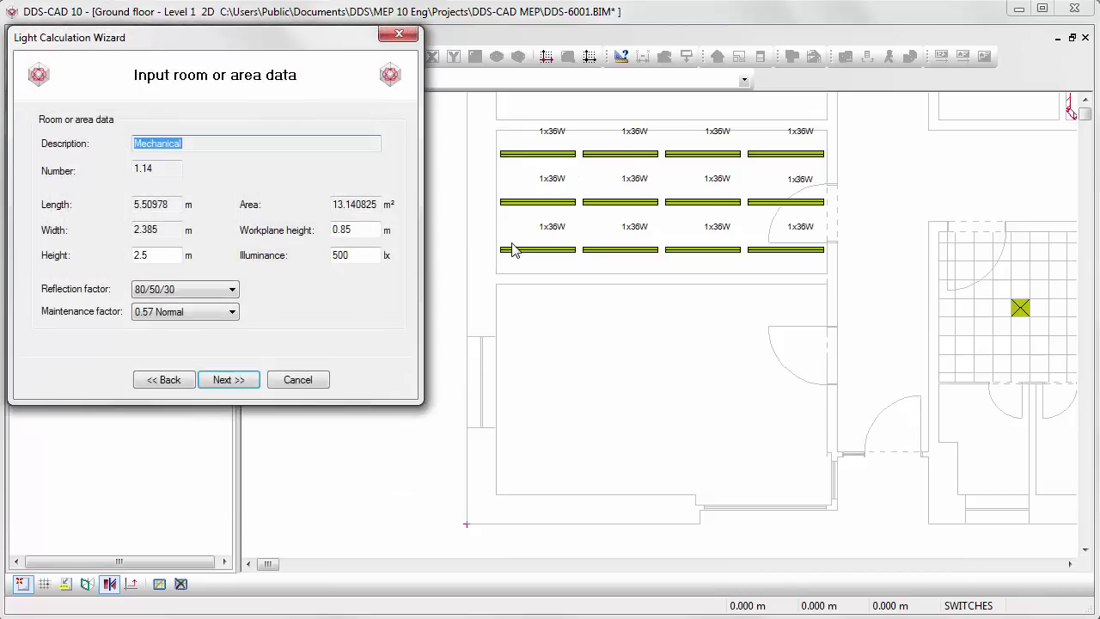
left_click(233, 289)
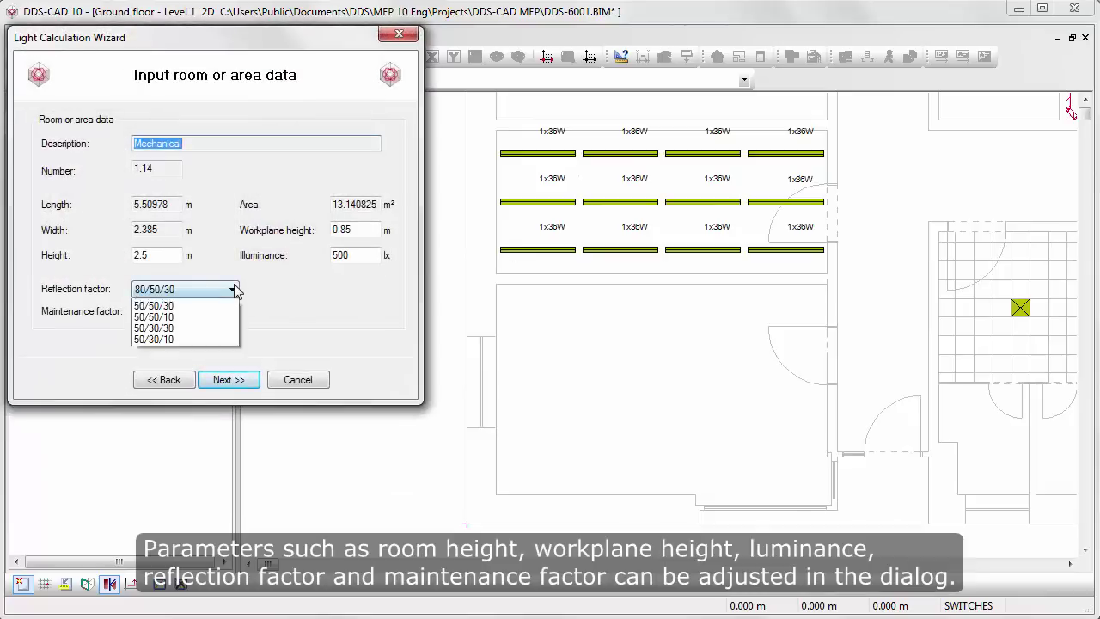
left_click(234, 290)
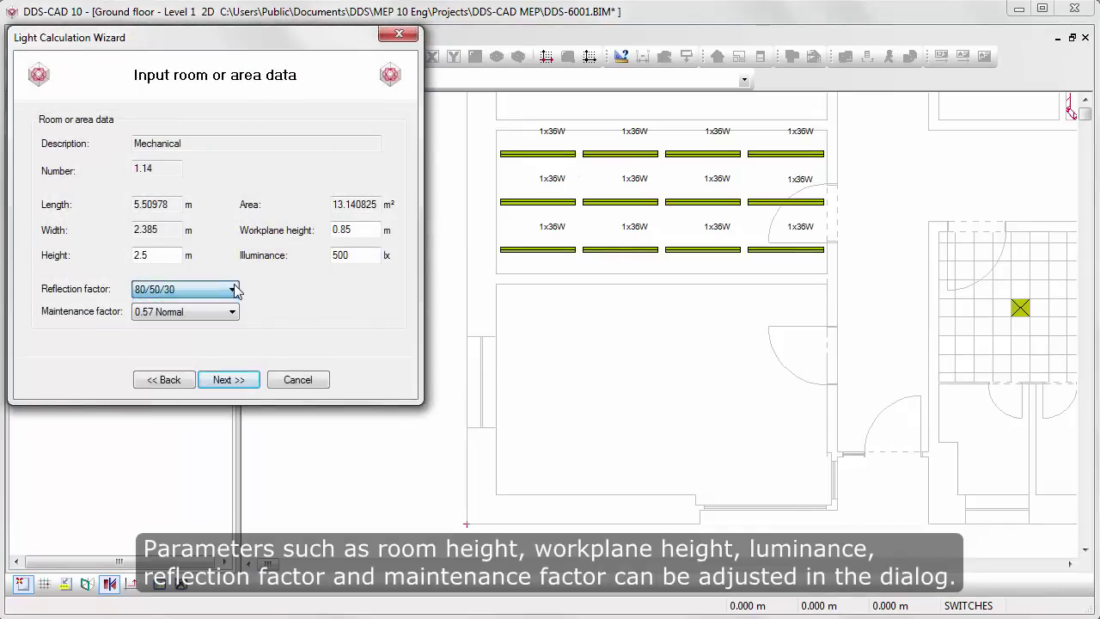
left_click(232, 312)
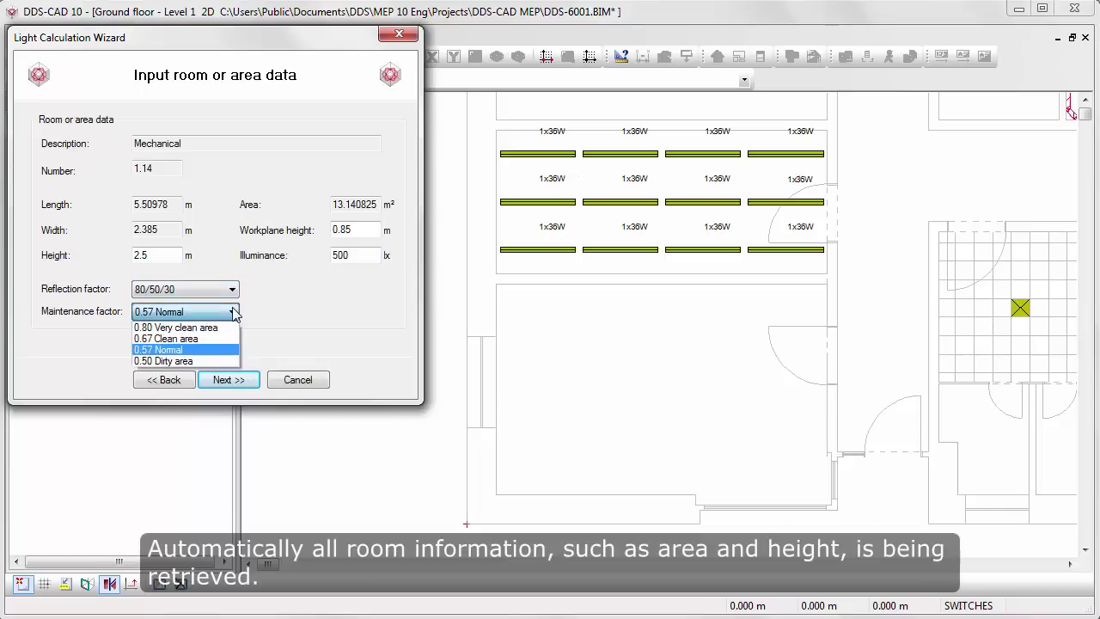
left_click(233, 313)
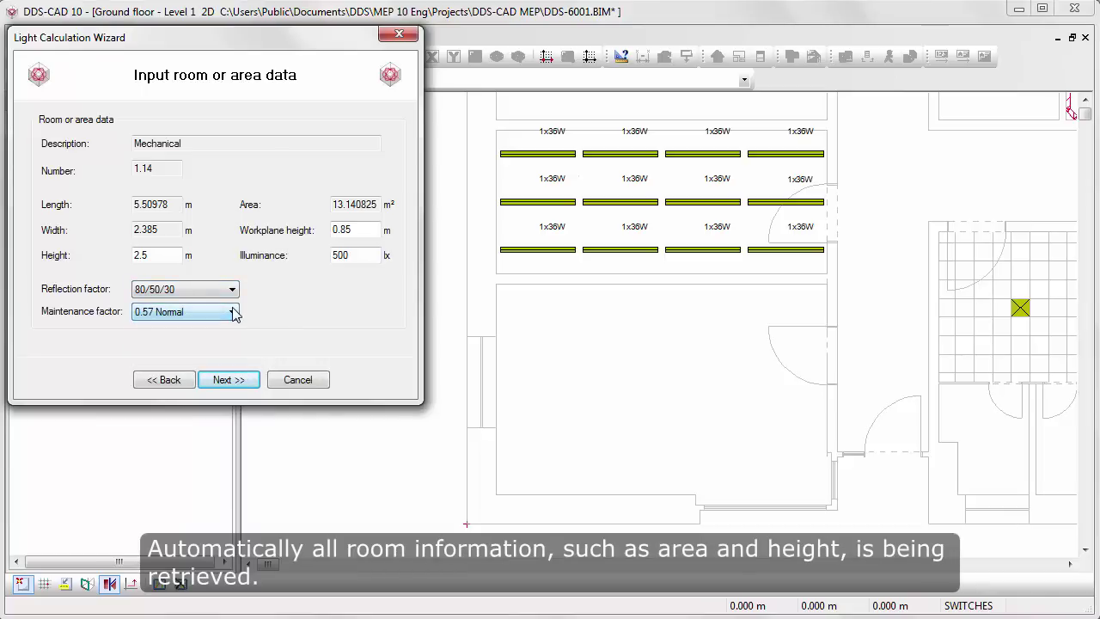
left_click(247, 388)
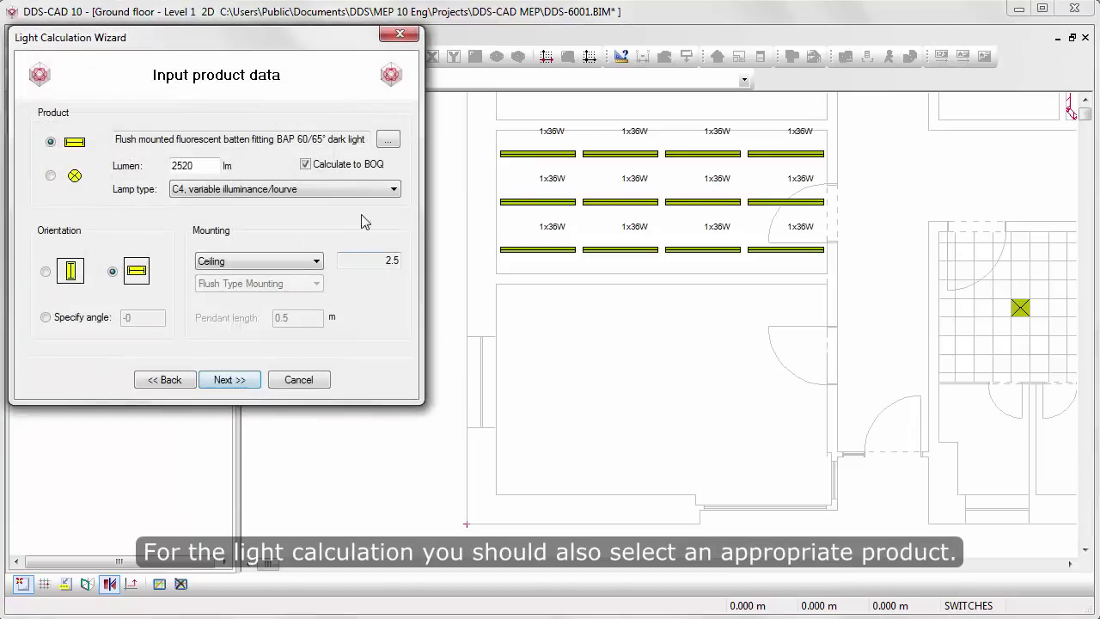
left_click(389, 139)
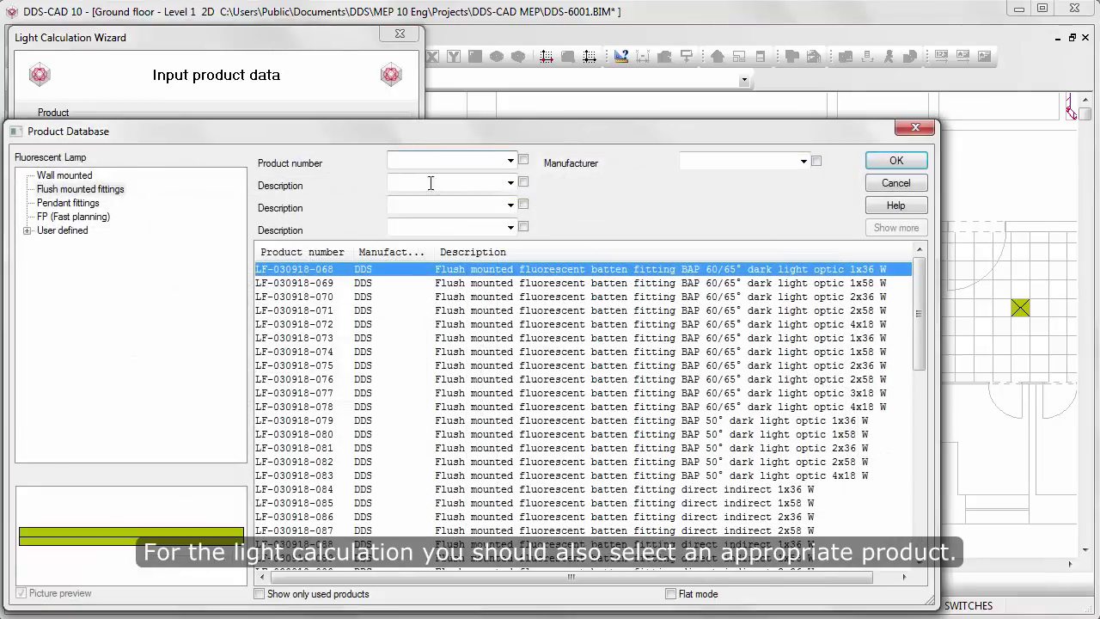
left_click(687, 380)
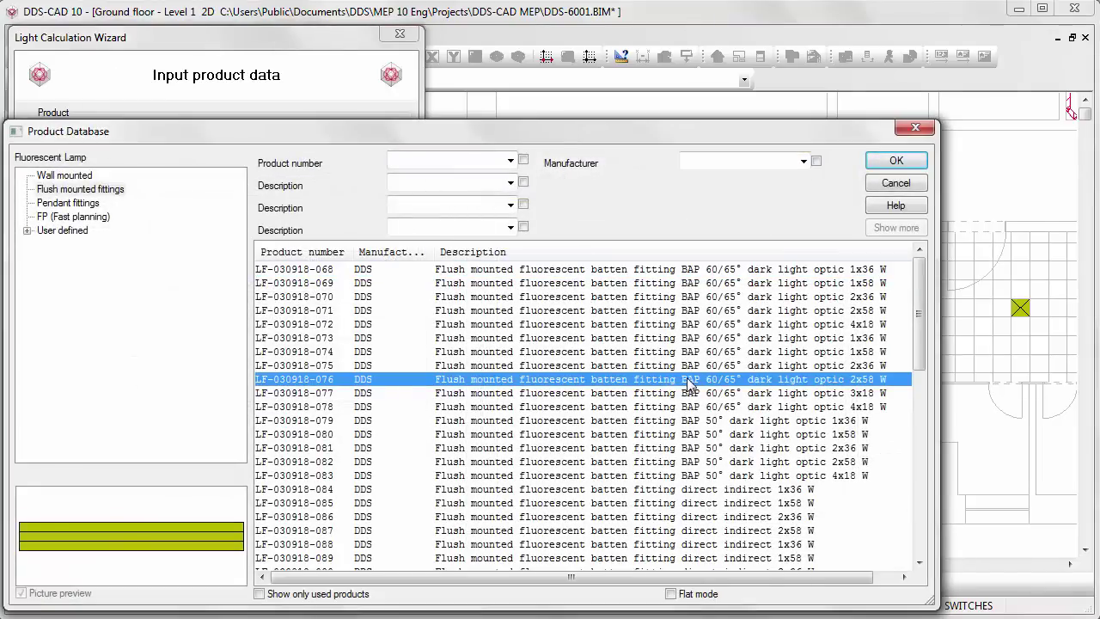
left_click(877, 166)
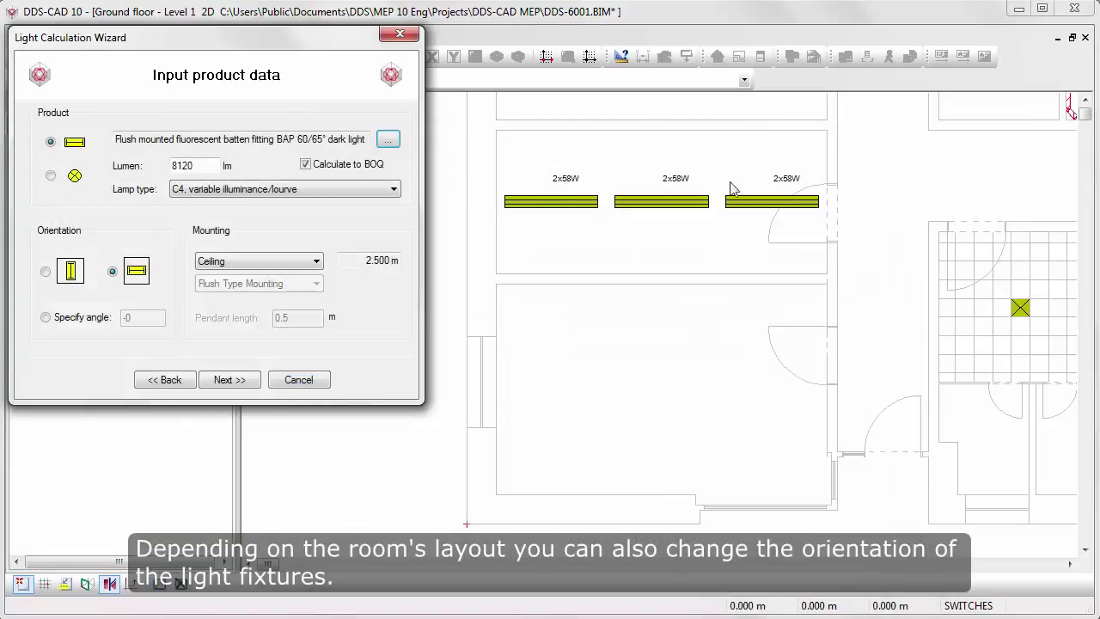
Step: Orient the fittings vertically and finish, placing three lamps at 451.68 lx
left_click(46, 272)
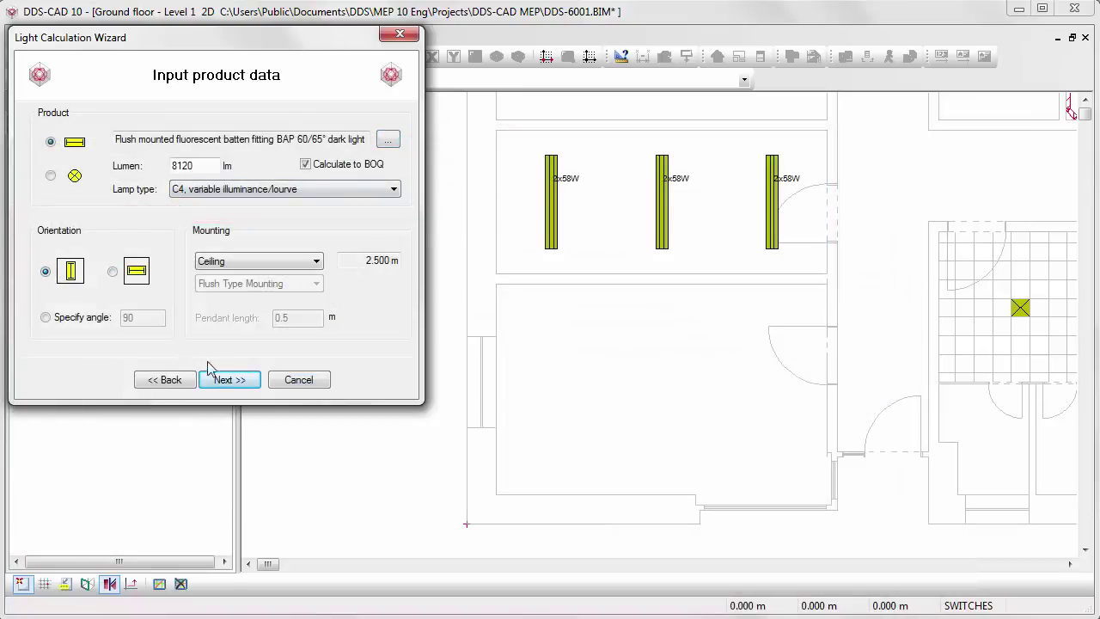
left_click(248, 381)
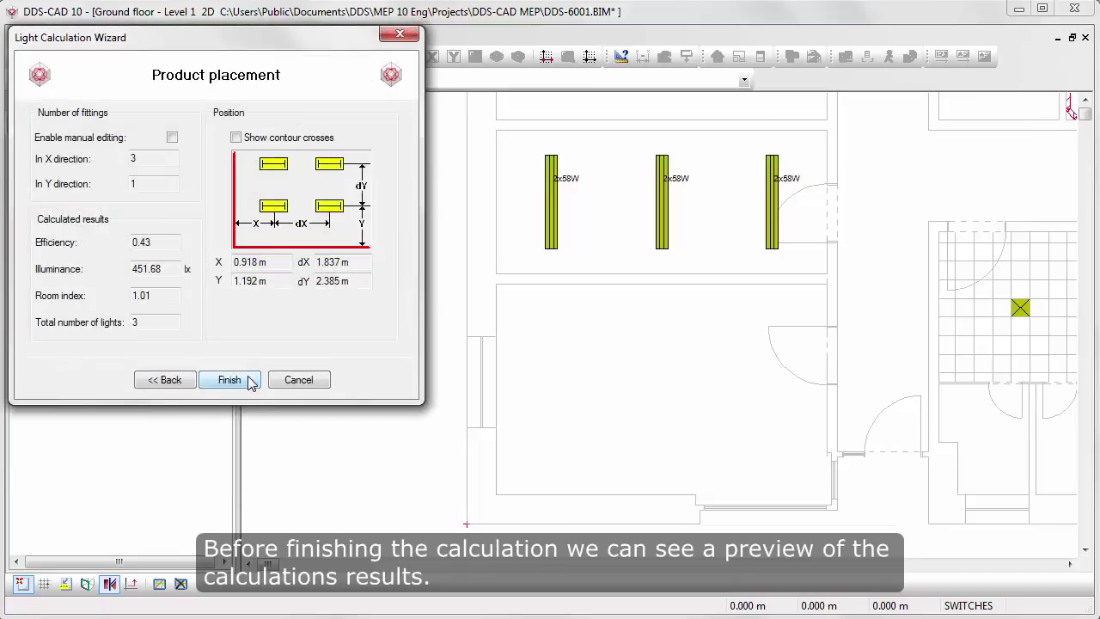
left_click(249, 386)
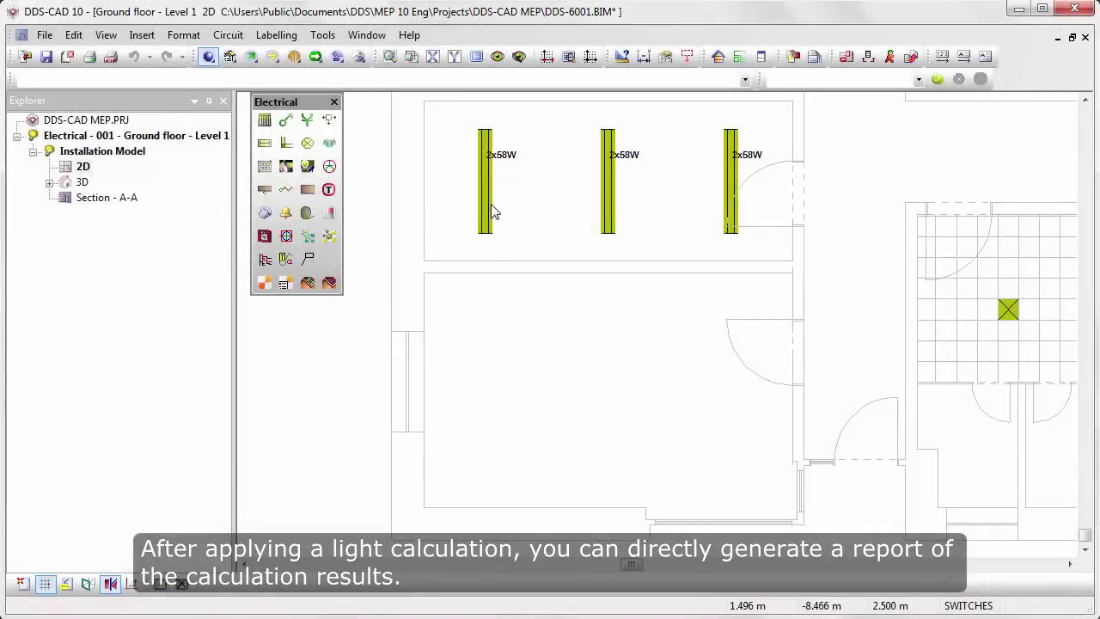
Step: Print the EL_Lightcalculation.rpt report for the Mechanical room (Em 452 lx, 348 W) and review it
left_click(490, 212)
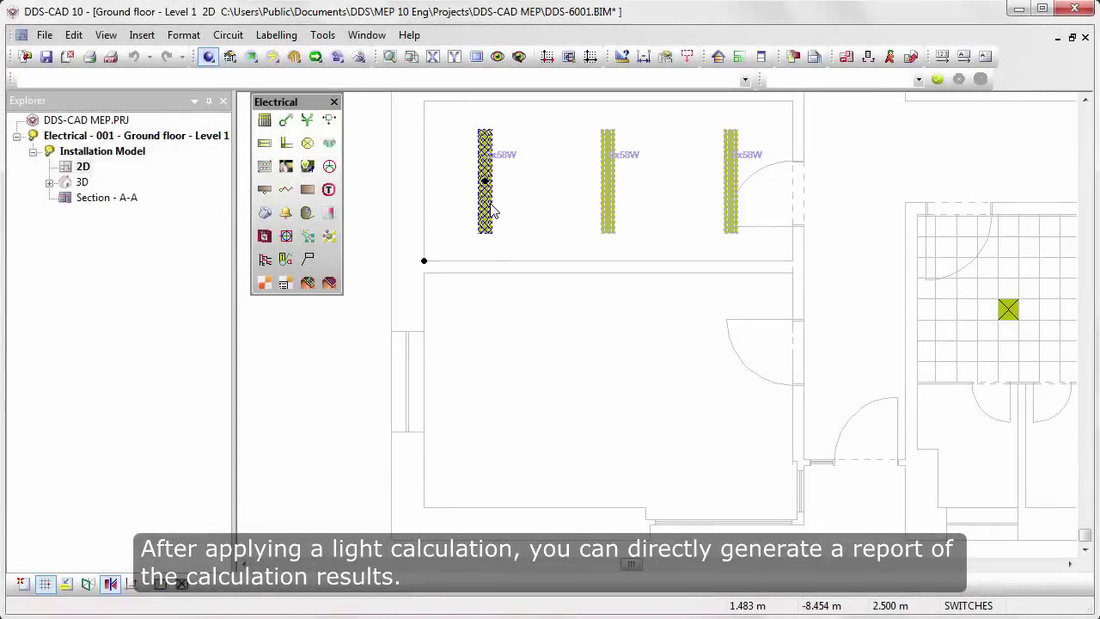
right_click(491, 211)
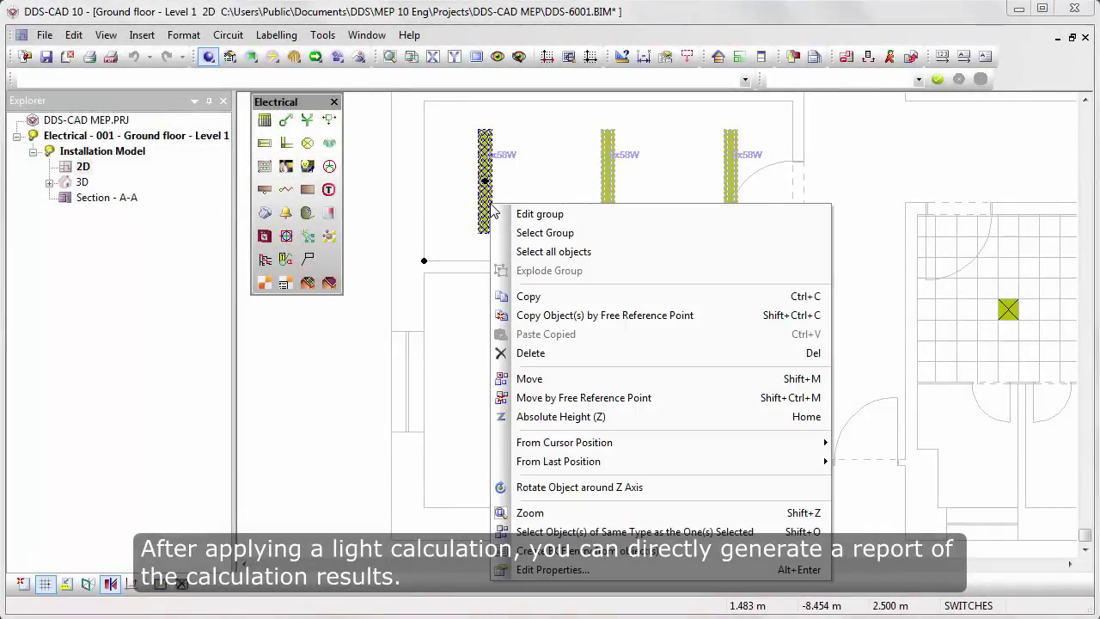
left_click(582, 221)
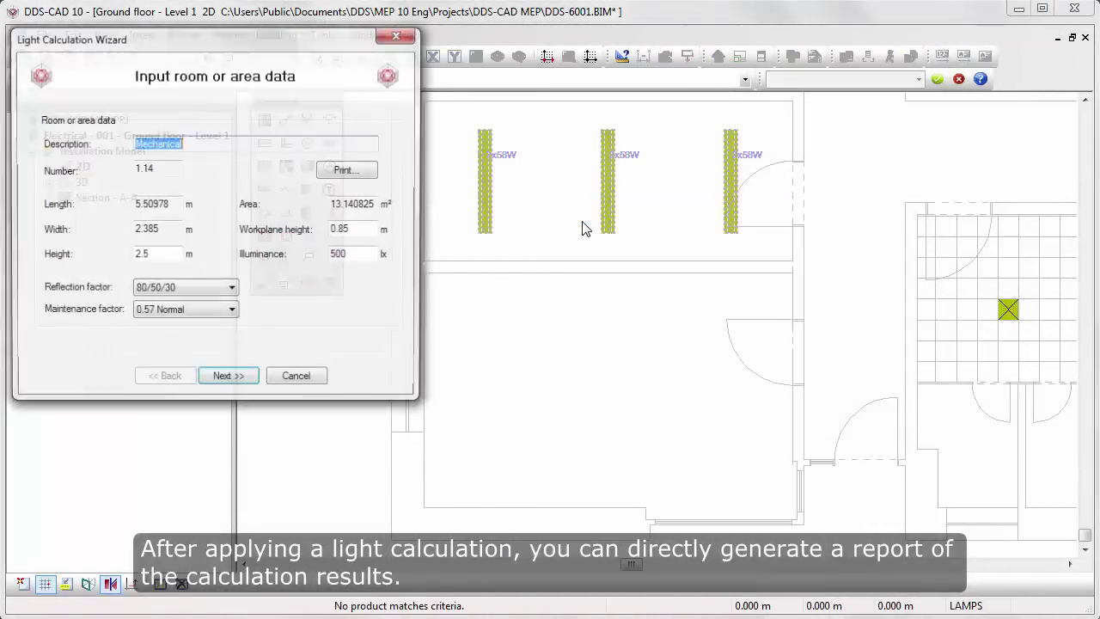
left_click(375, 178)
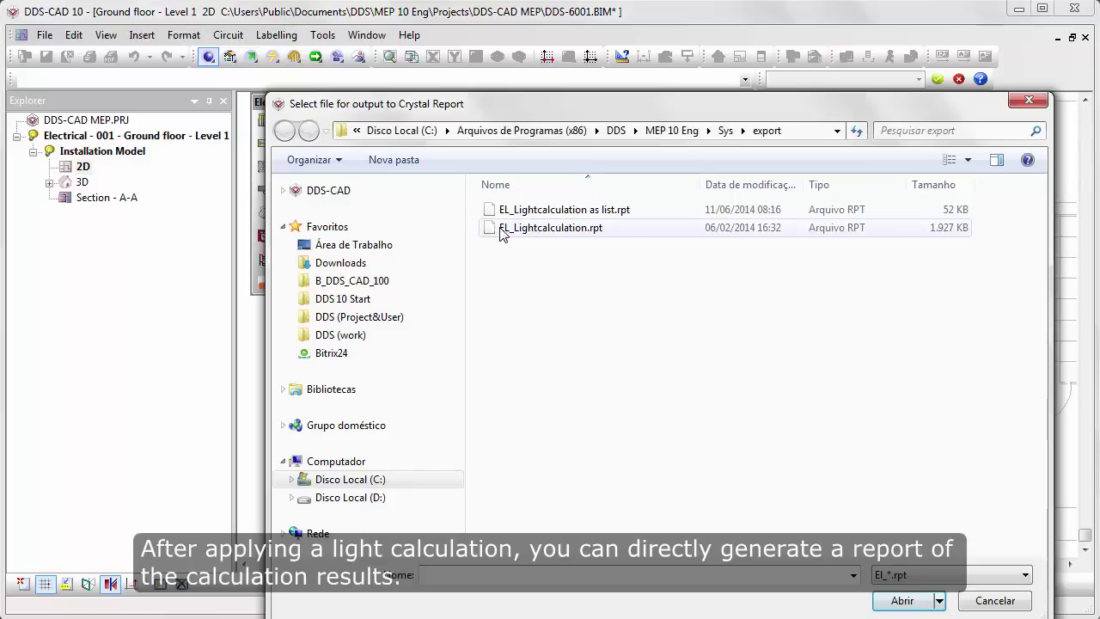
double_click(503, 228)
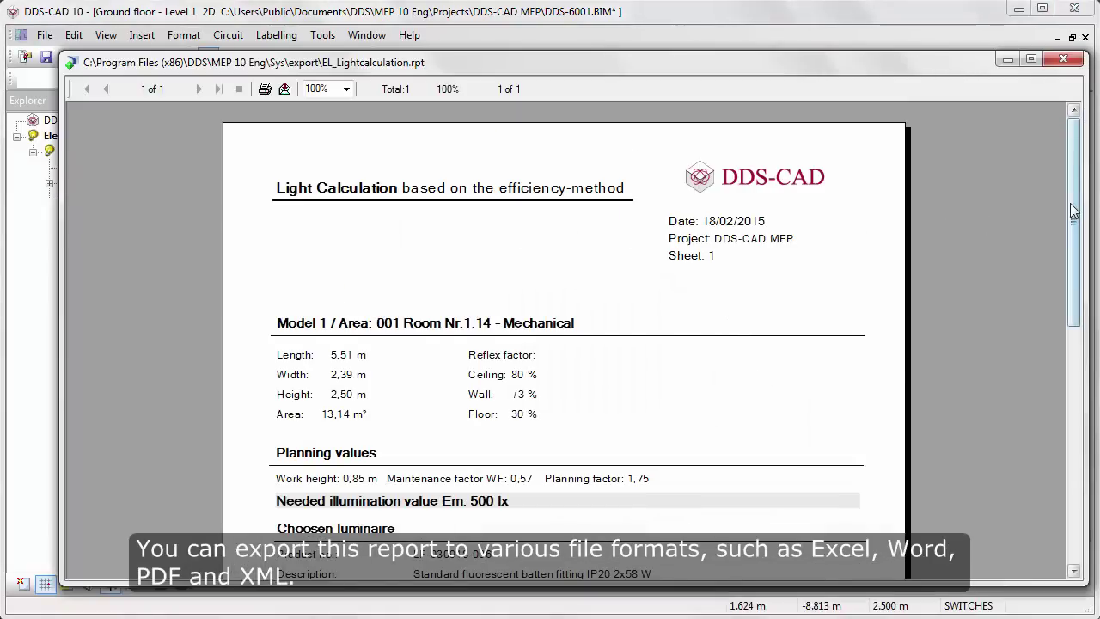
left_click_drag(1074, 215, 1074, 414)
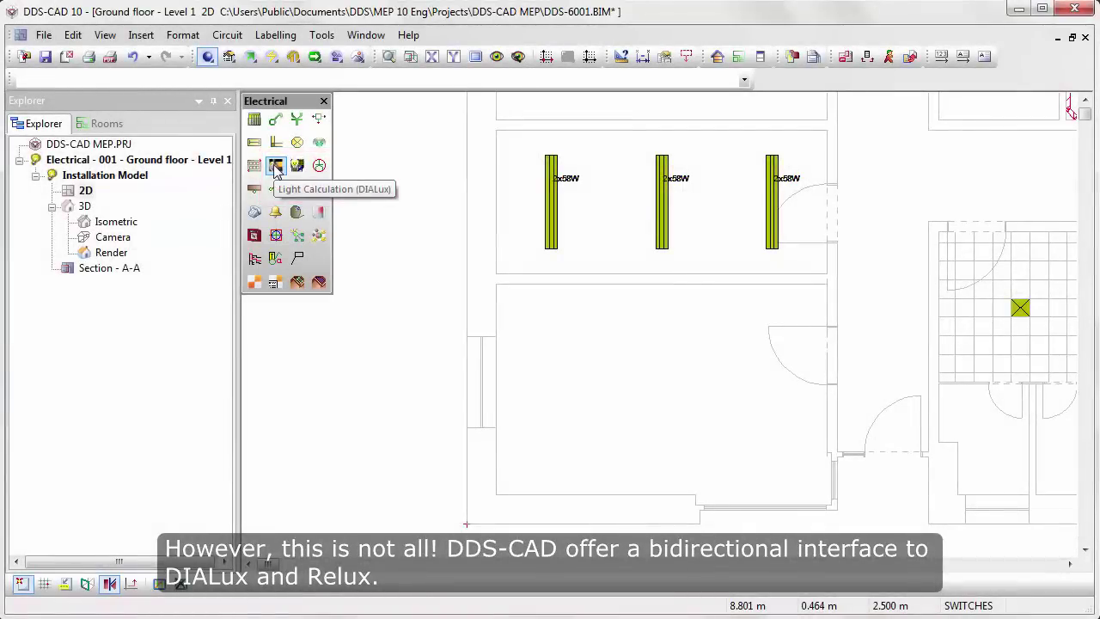
Step: Export room 1.13 - DIRECTOR to an STF file and open it in DIALux 4.12
left_click(275, 167)
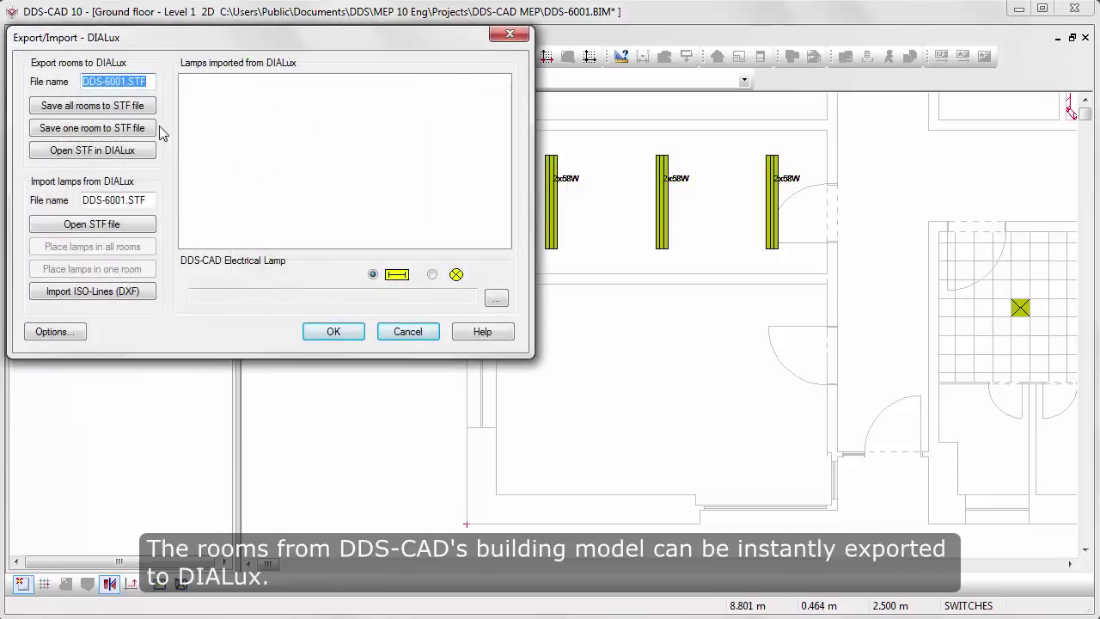
left_click(151, 129)
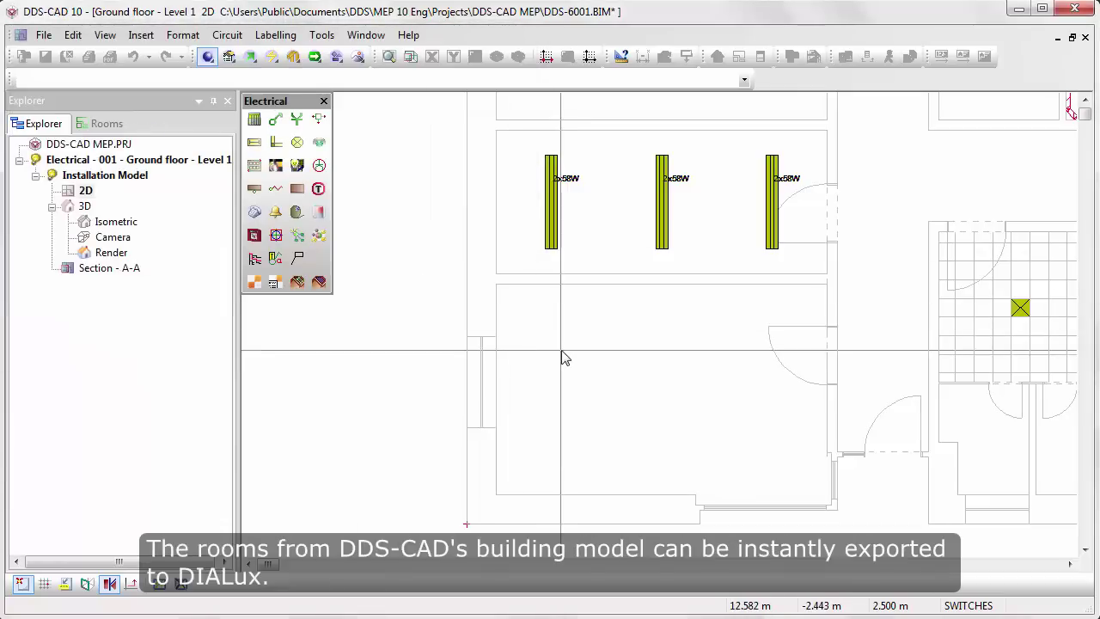
left_click(563, 358)
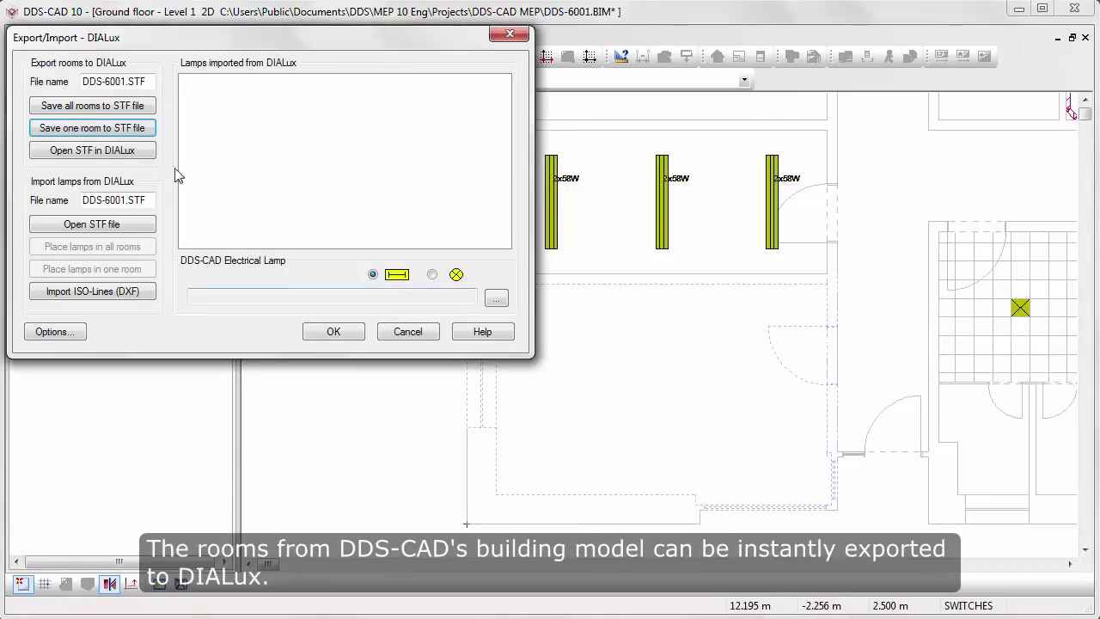
left_click(152, 152)
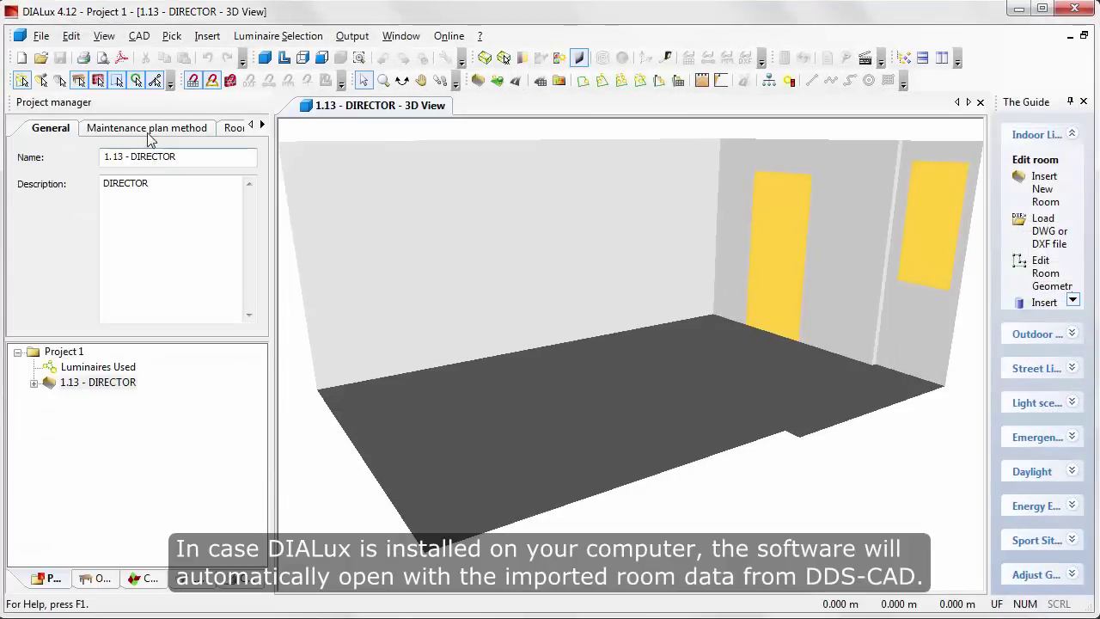
left_click(104, 35)
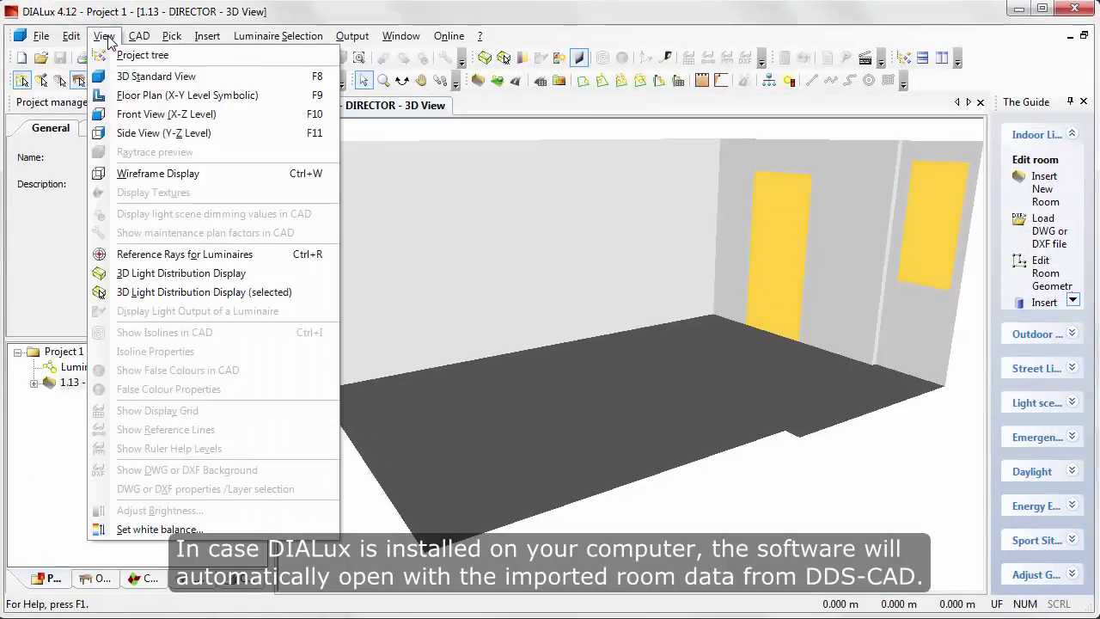
left_click(118, 95)
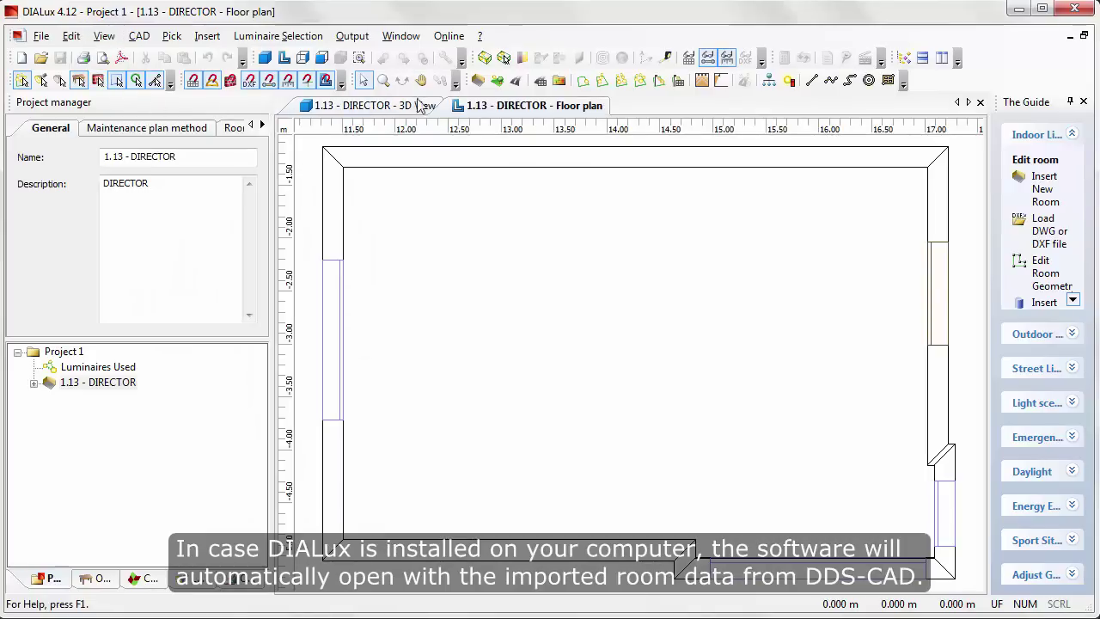
left_click(620, 80)
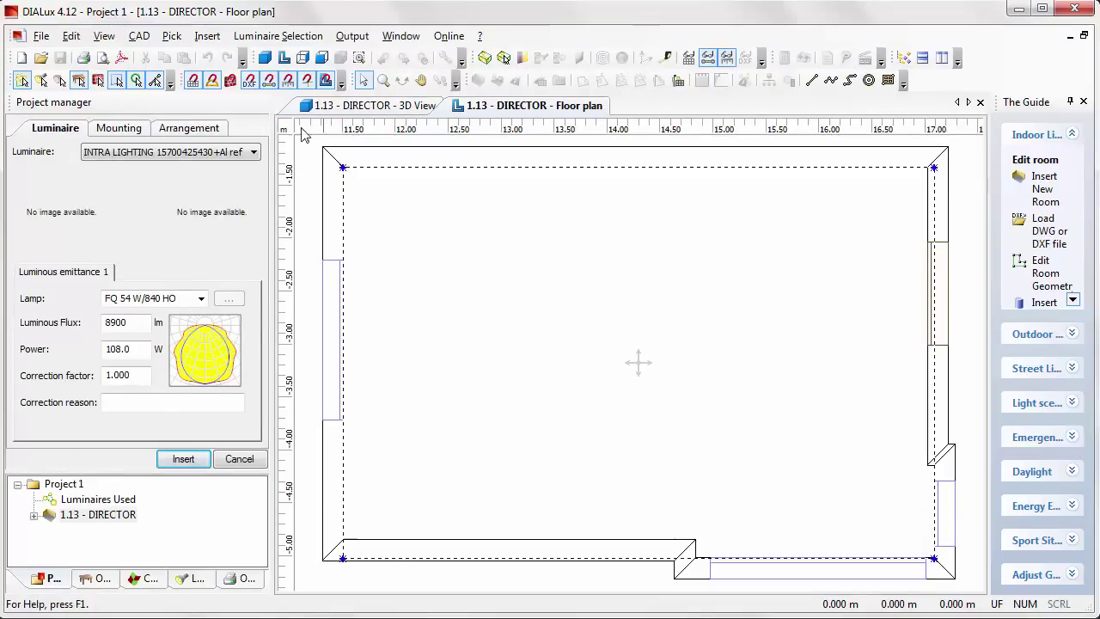
left_click(252, 152)
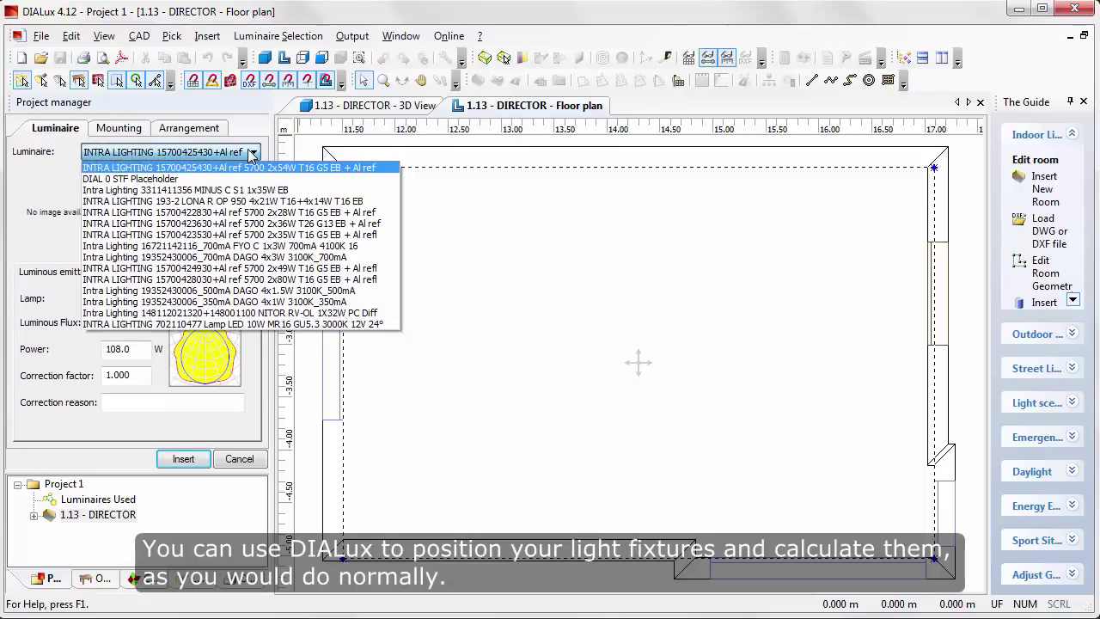
left_click(252, 153)
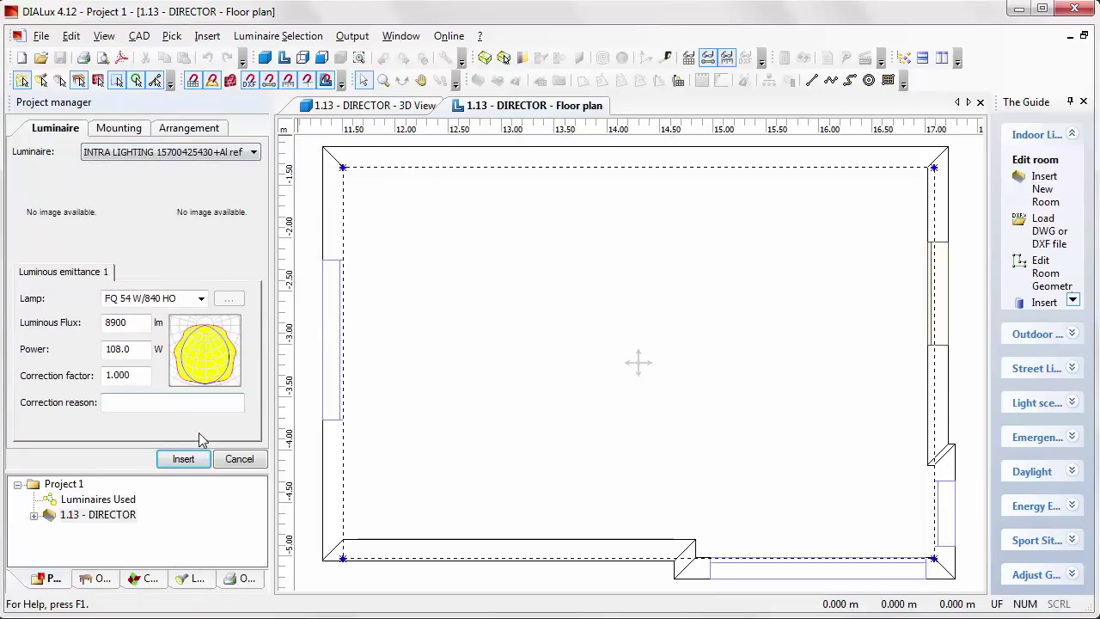
left_click(183, 459)
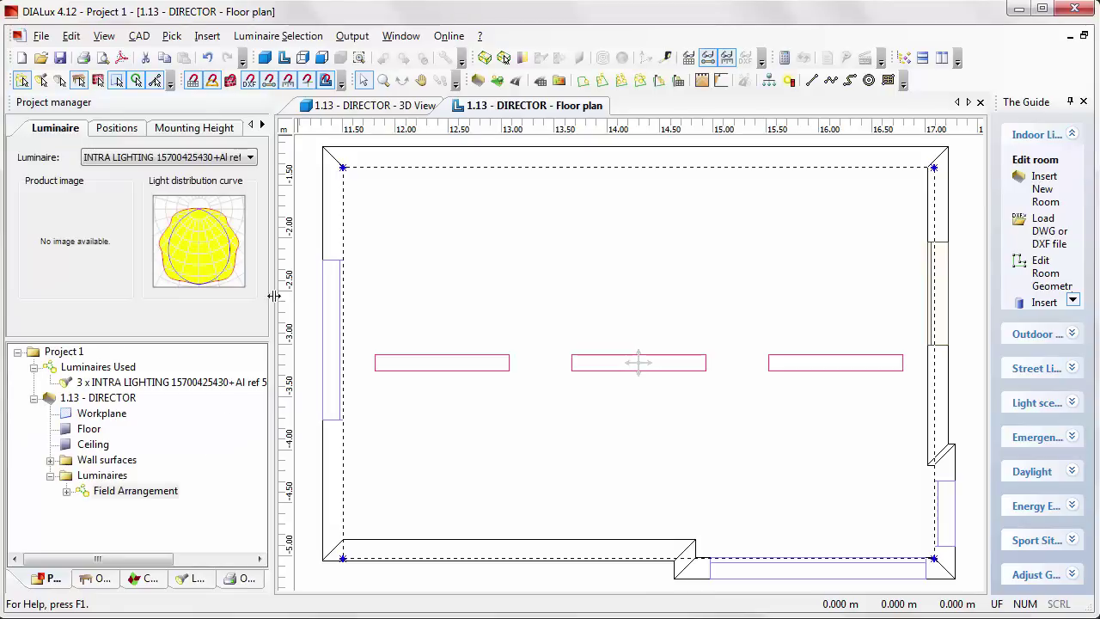
Step: Run the DIALux lighting calculation for room 1.13 - DIRECTOR
left_click(366, 38)
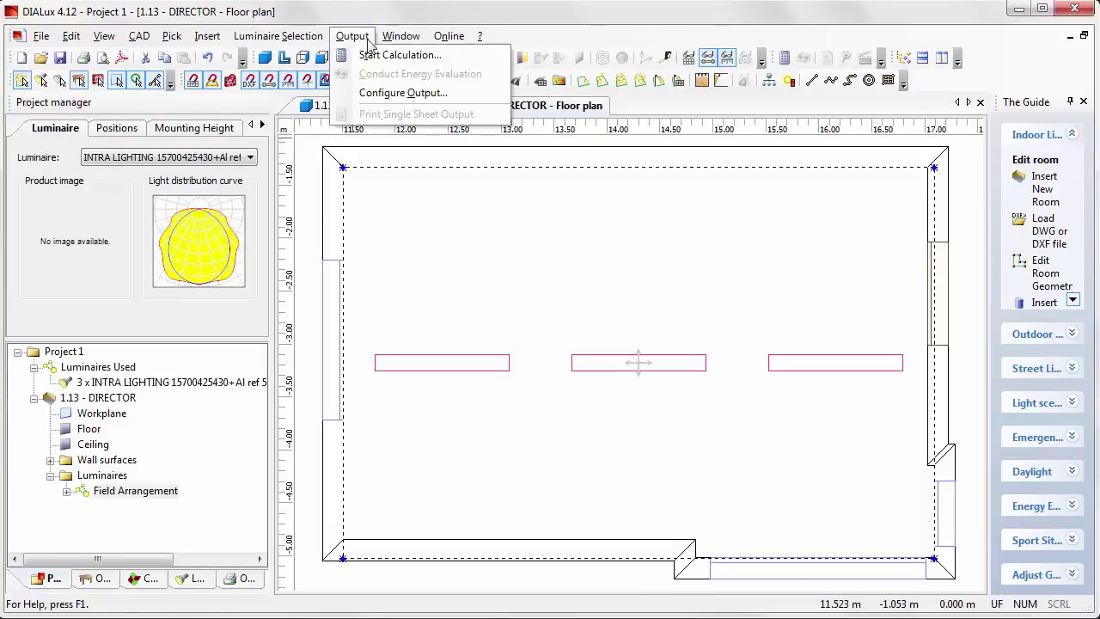
left_click(357, 57)
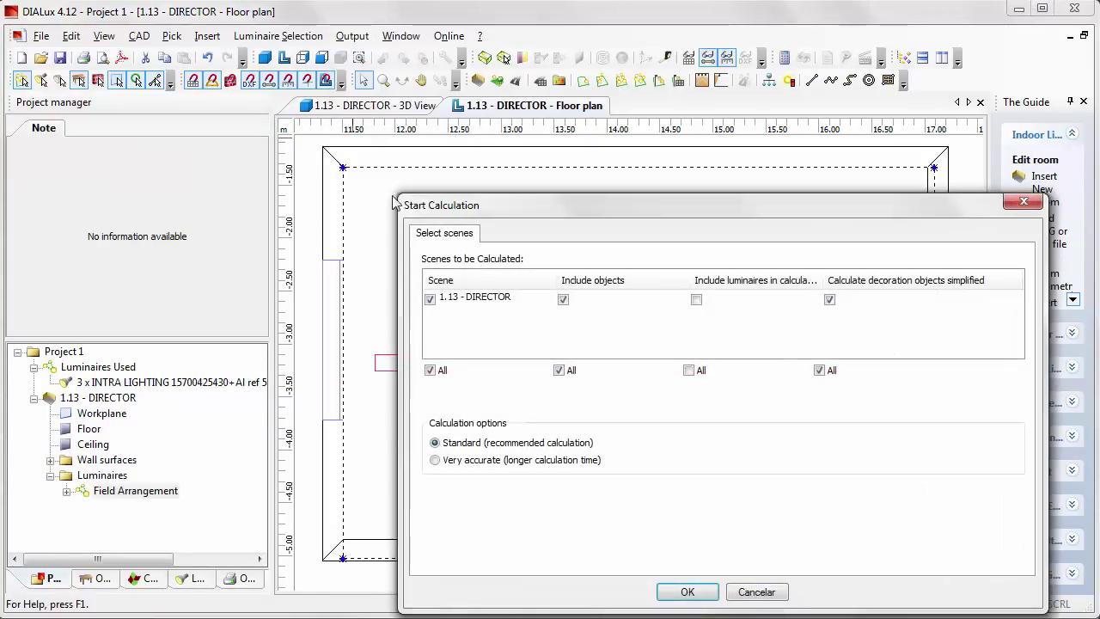
left_click(665, 593)
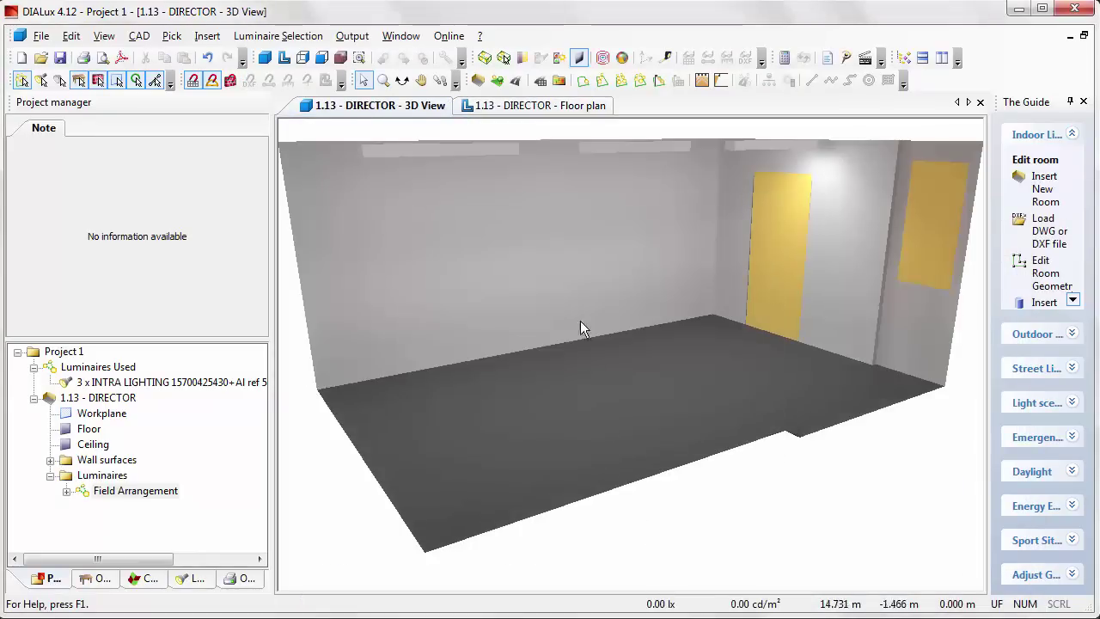
Step: Show 100, 300 and 500 lx isolines on the floor plan and save the project
left_click(533, 107)
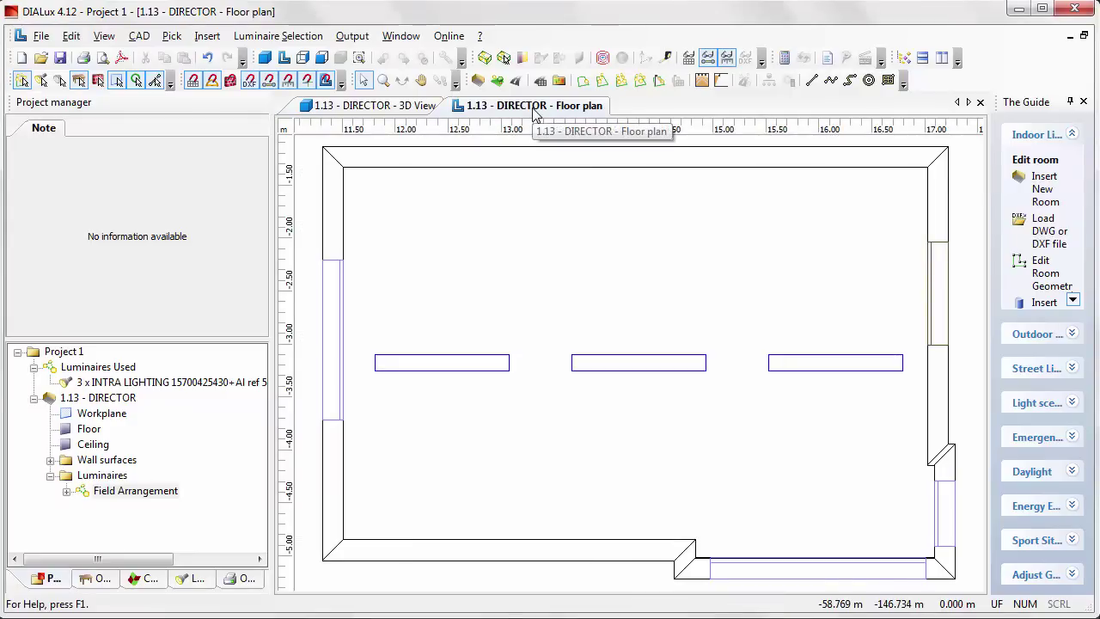
left_click(602, 59)
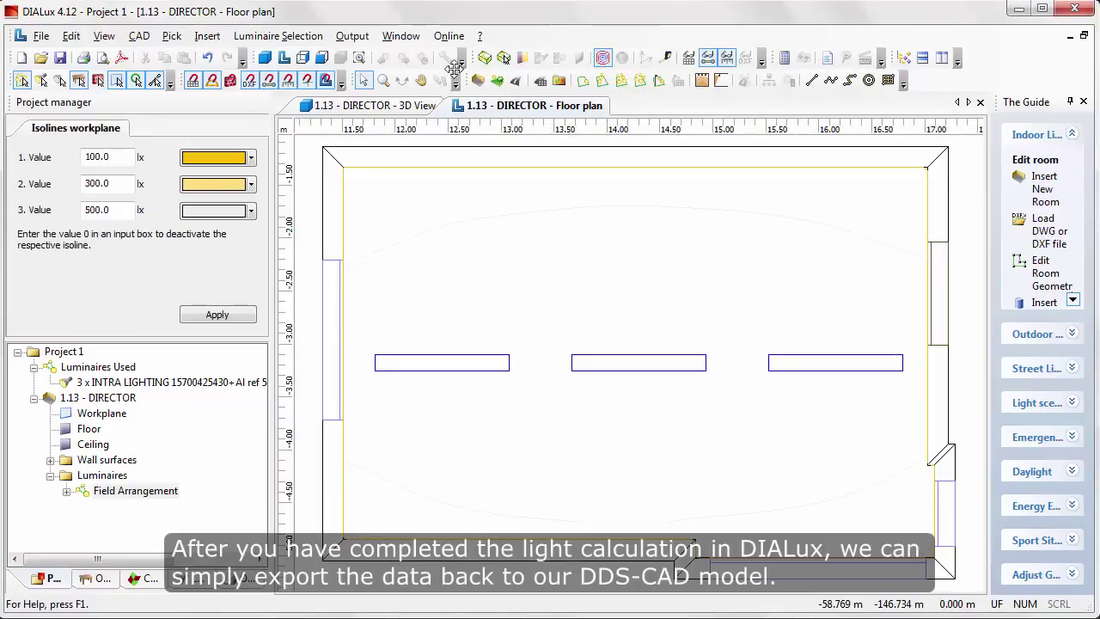
left_click(62, 58)
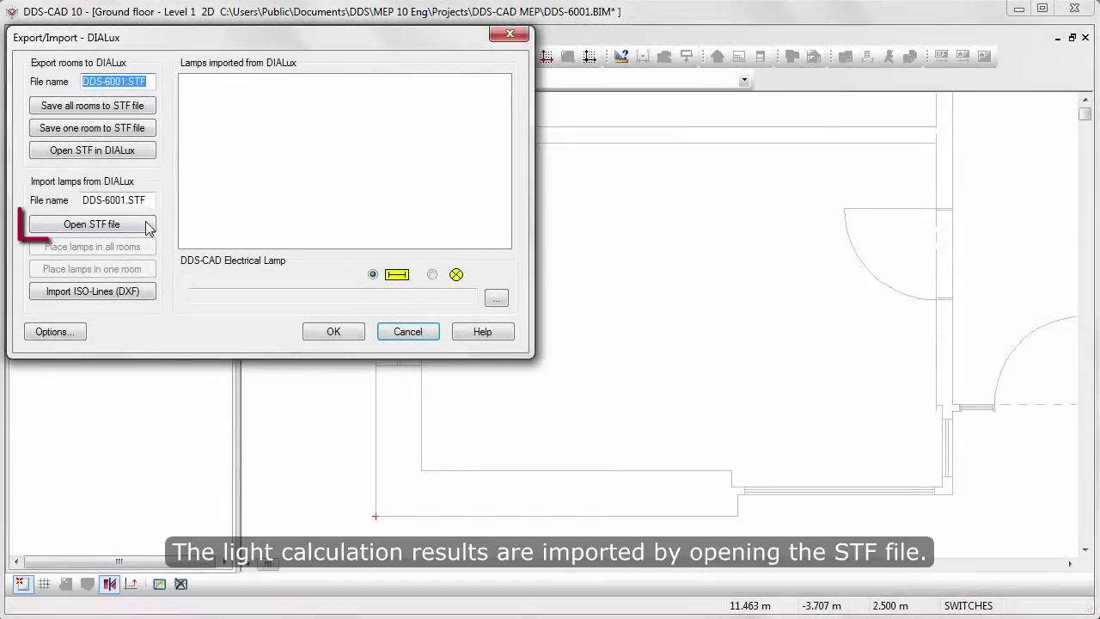
left_click(145, 226)
left_click(496, 298)
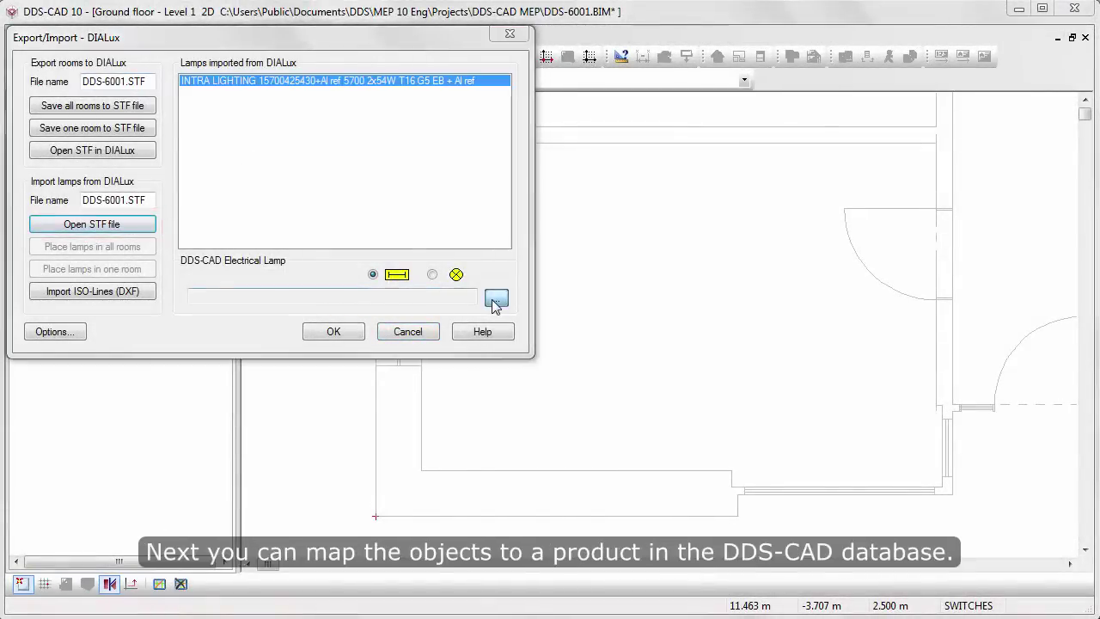
left_click(112, 188)
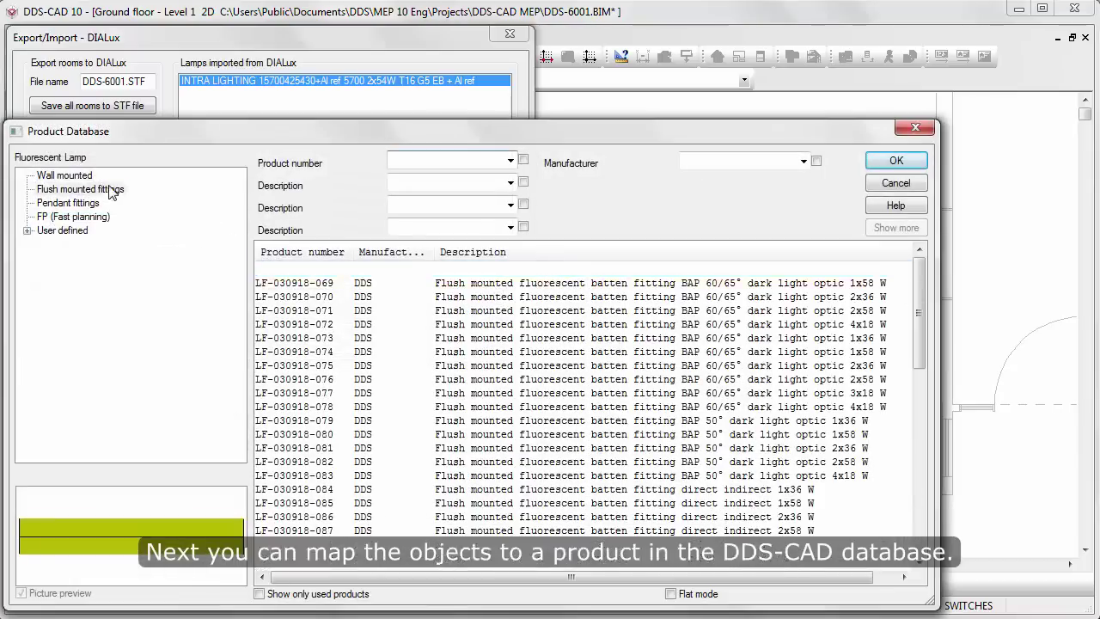
left_click(411, 181)
type("intr")
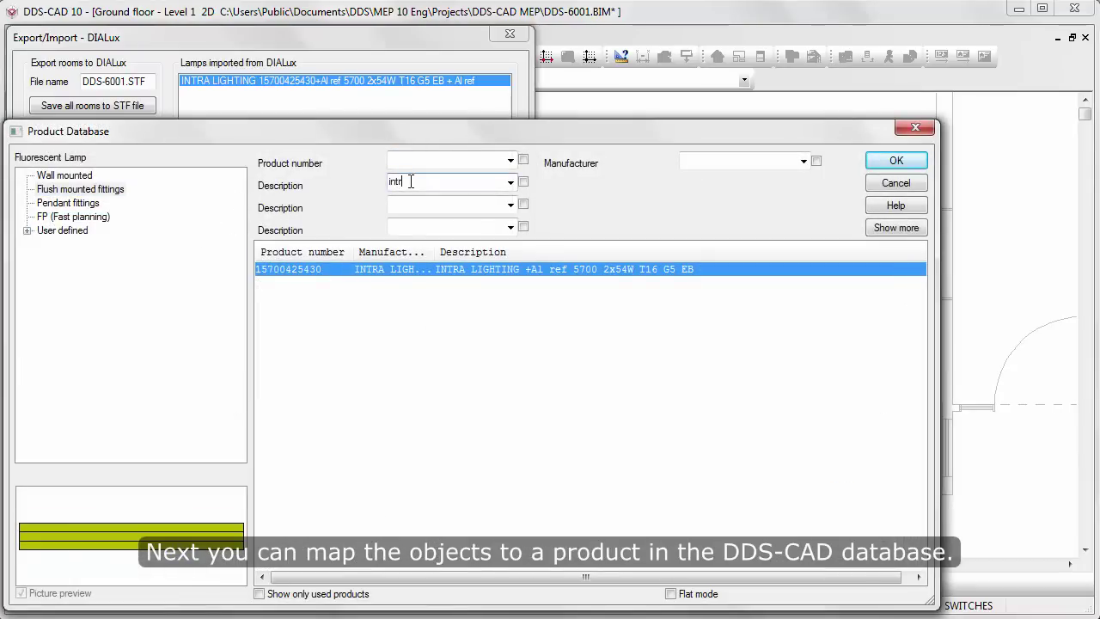
left_click(875, 163)
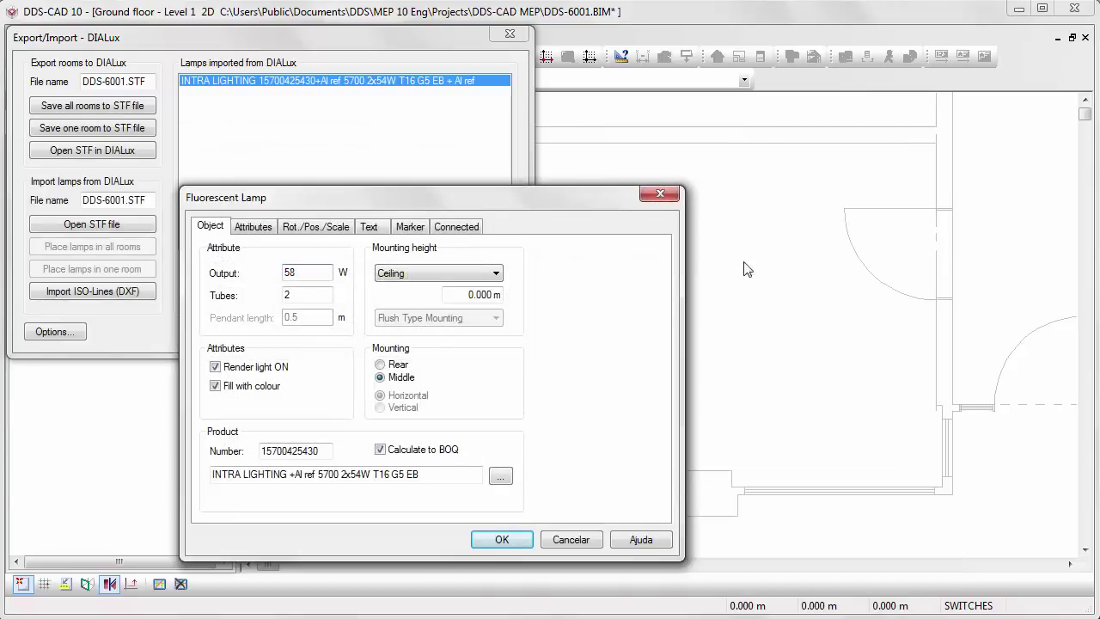
Step: Place the imported 2x58W lamps in all rooms and import the lux isolines as DXF
left_click(502, 539)
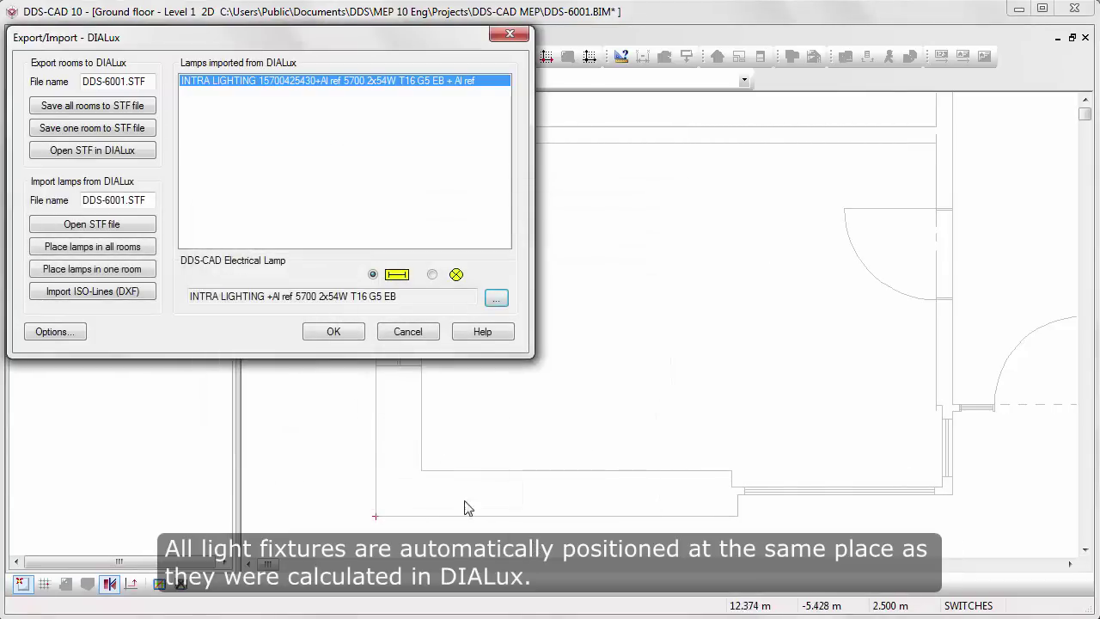
left_click(146, 248)
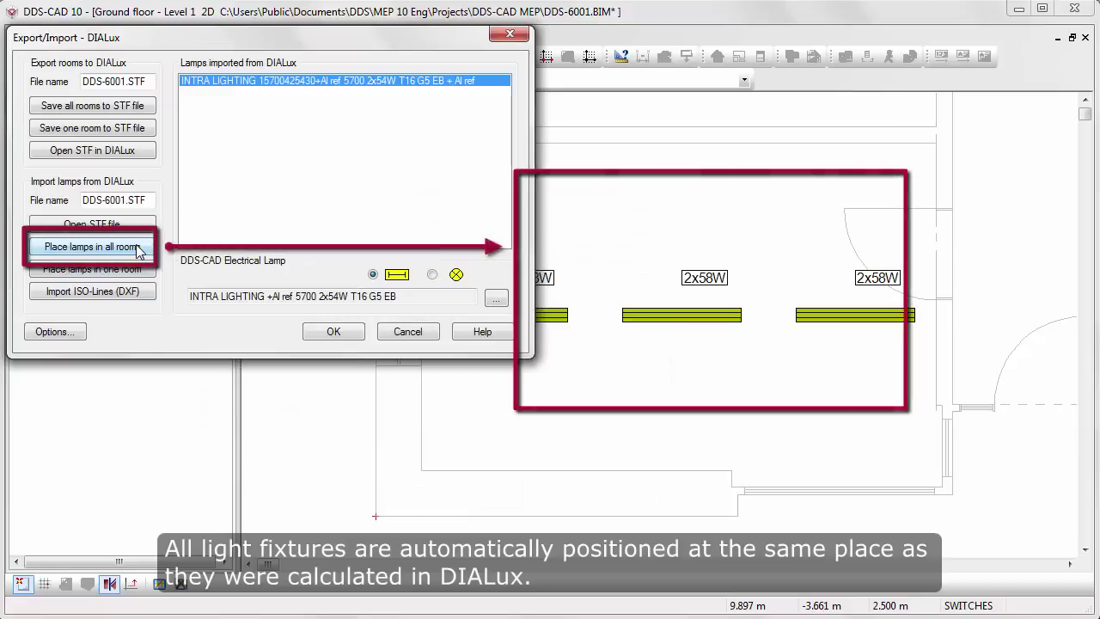
left_click(148, 292)
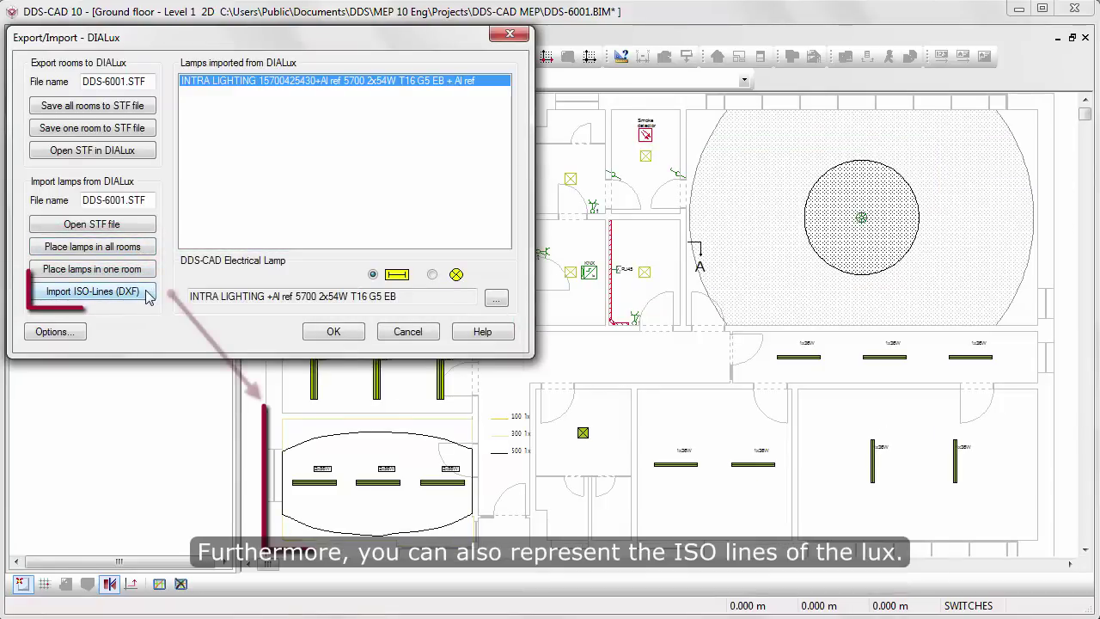
Step: Zoom in on the room's three 2x58W lamps and its 100/300/500 lx isolines
left_click(327, 332)
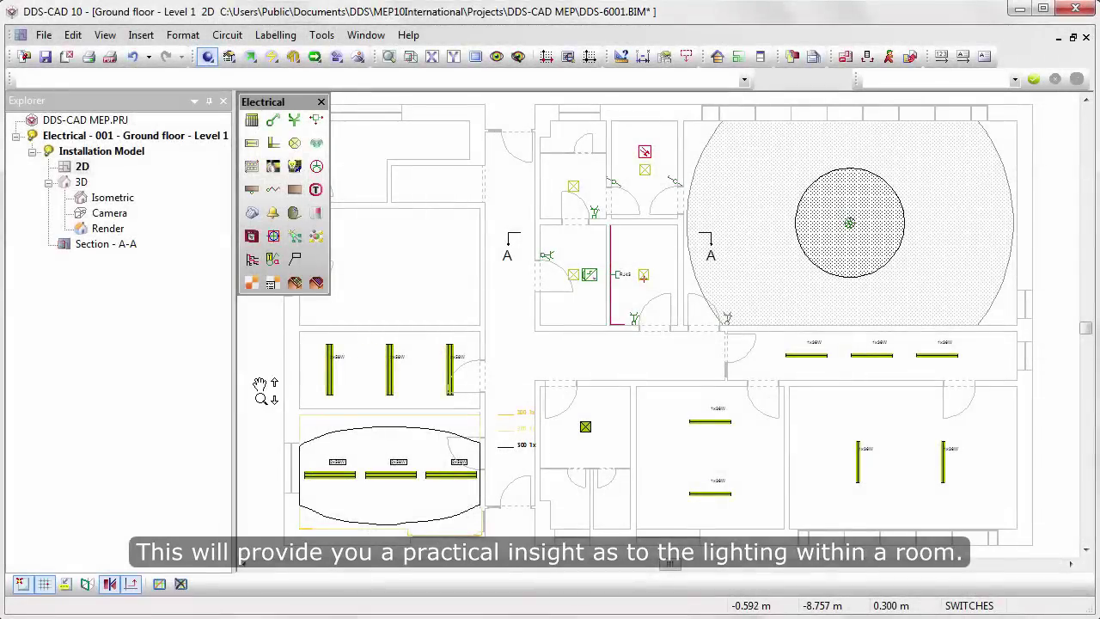
mouse_move(263, 390)
left_mouse_down()
mouse_move(383, 472)
mouse_move(546, 543)
left_mouse_up()
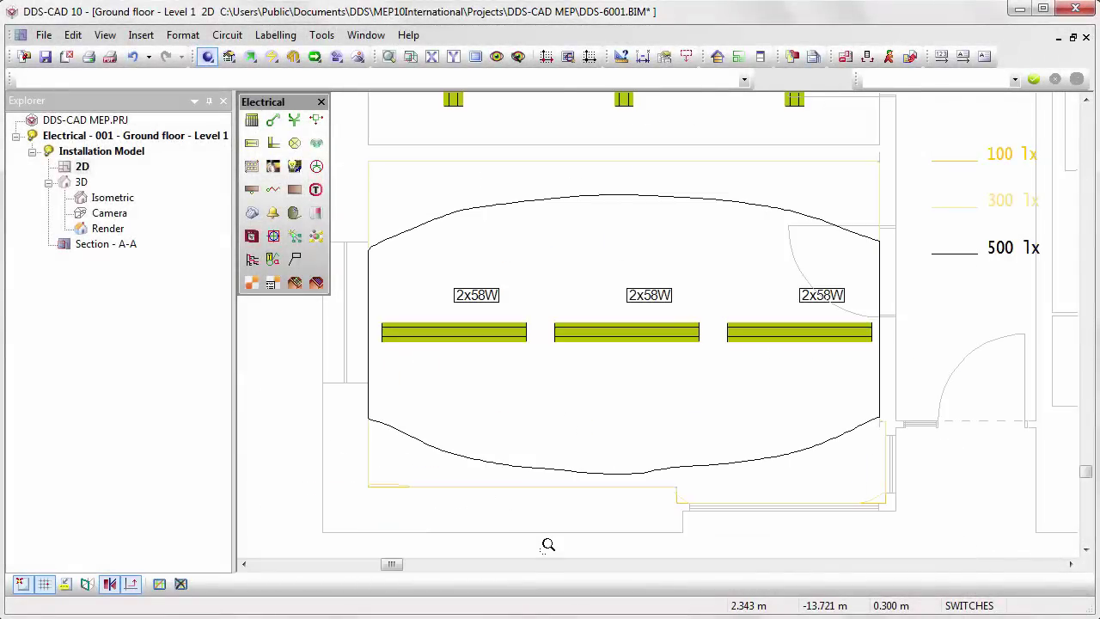
Step: Render the ground floor in 3D with Advanced Raytracing
left_click(359, 59)
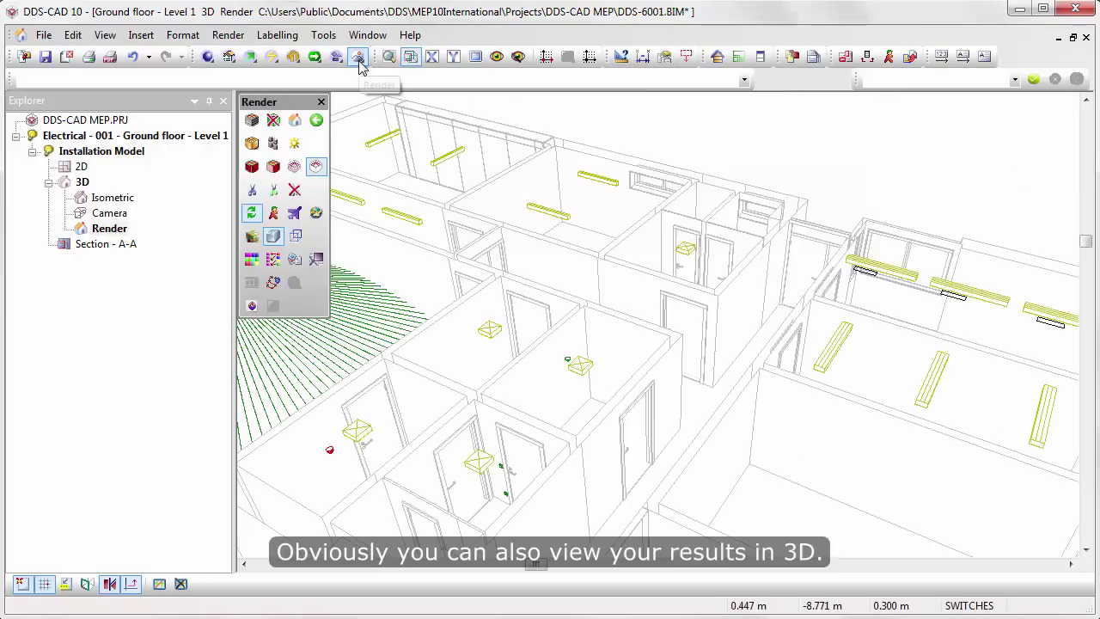
left_click(252, 145)
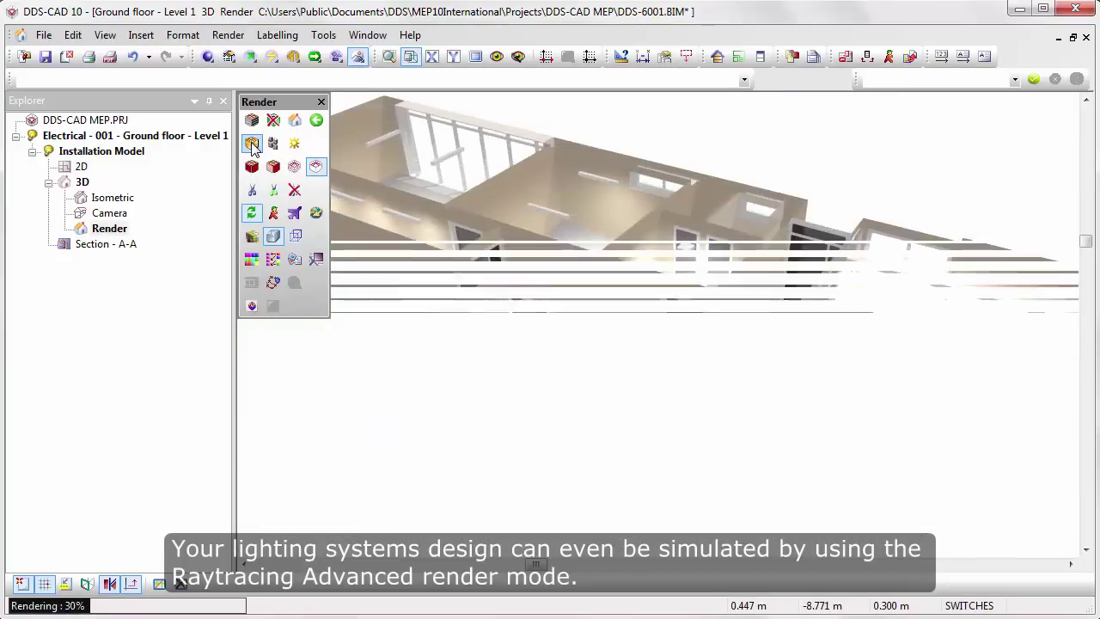